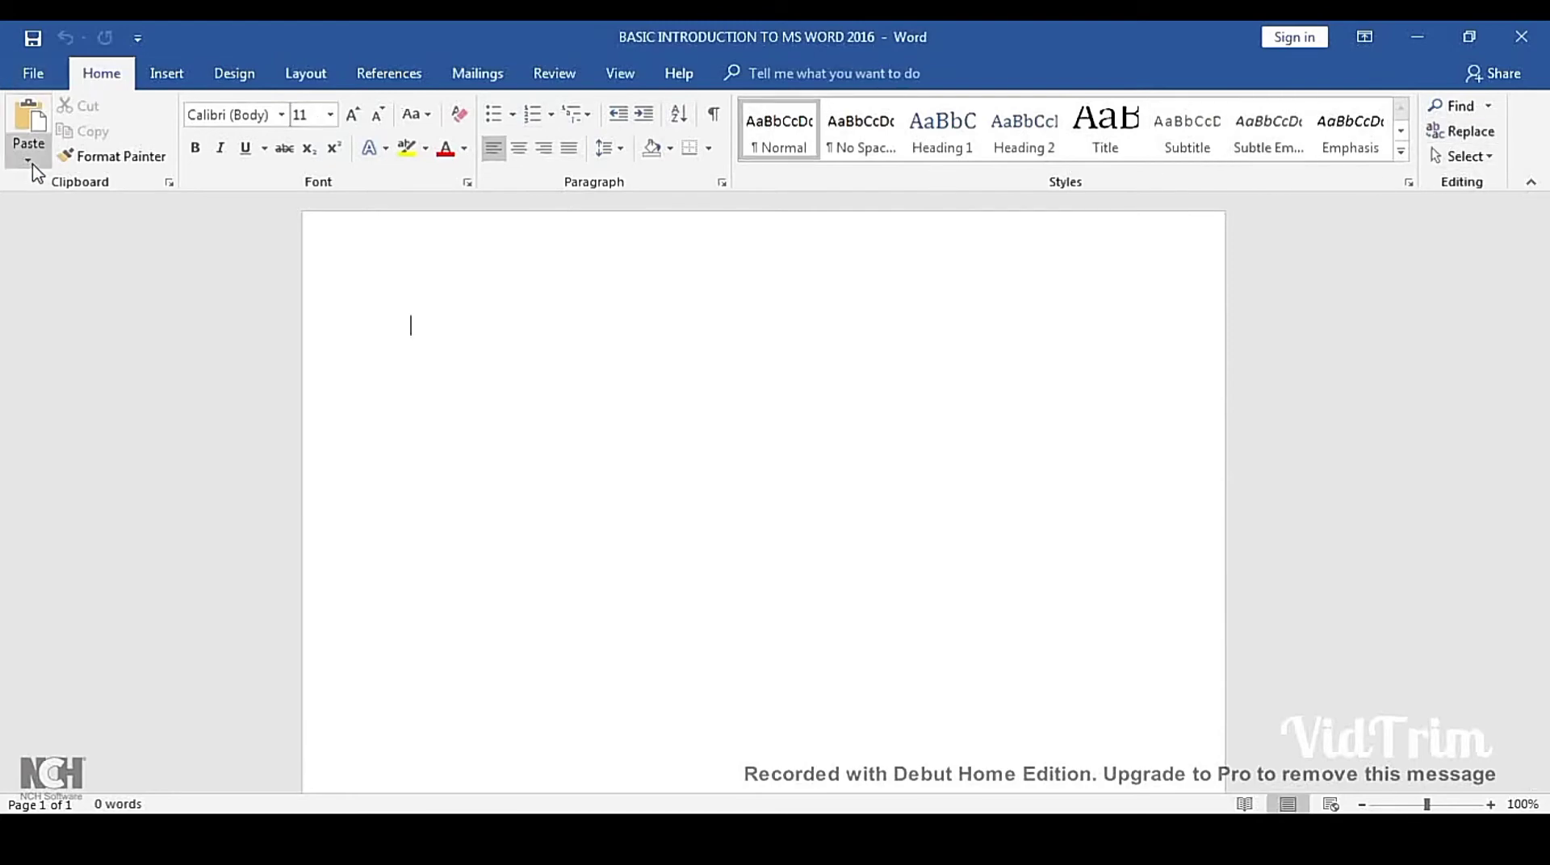
# Tour the Insert, Design, Layout, References, Mailings, Review and View ribbon tabs
pyautogui.click(158, 74)
pyautogui.click(232, 74)
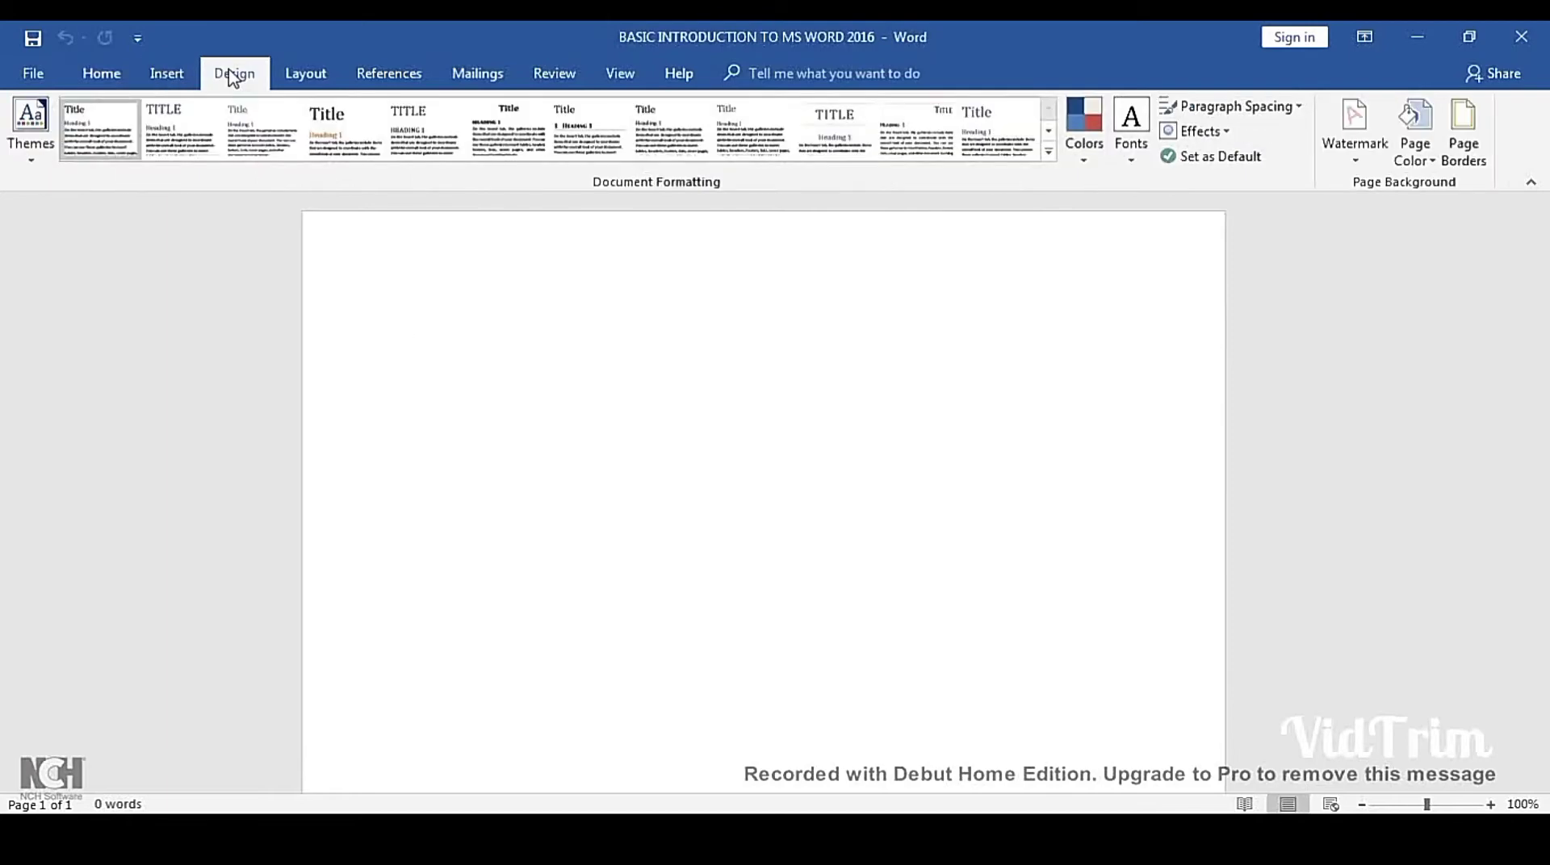
pyautogui.click(301, 73)
pyautogui.click(372, 72)
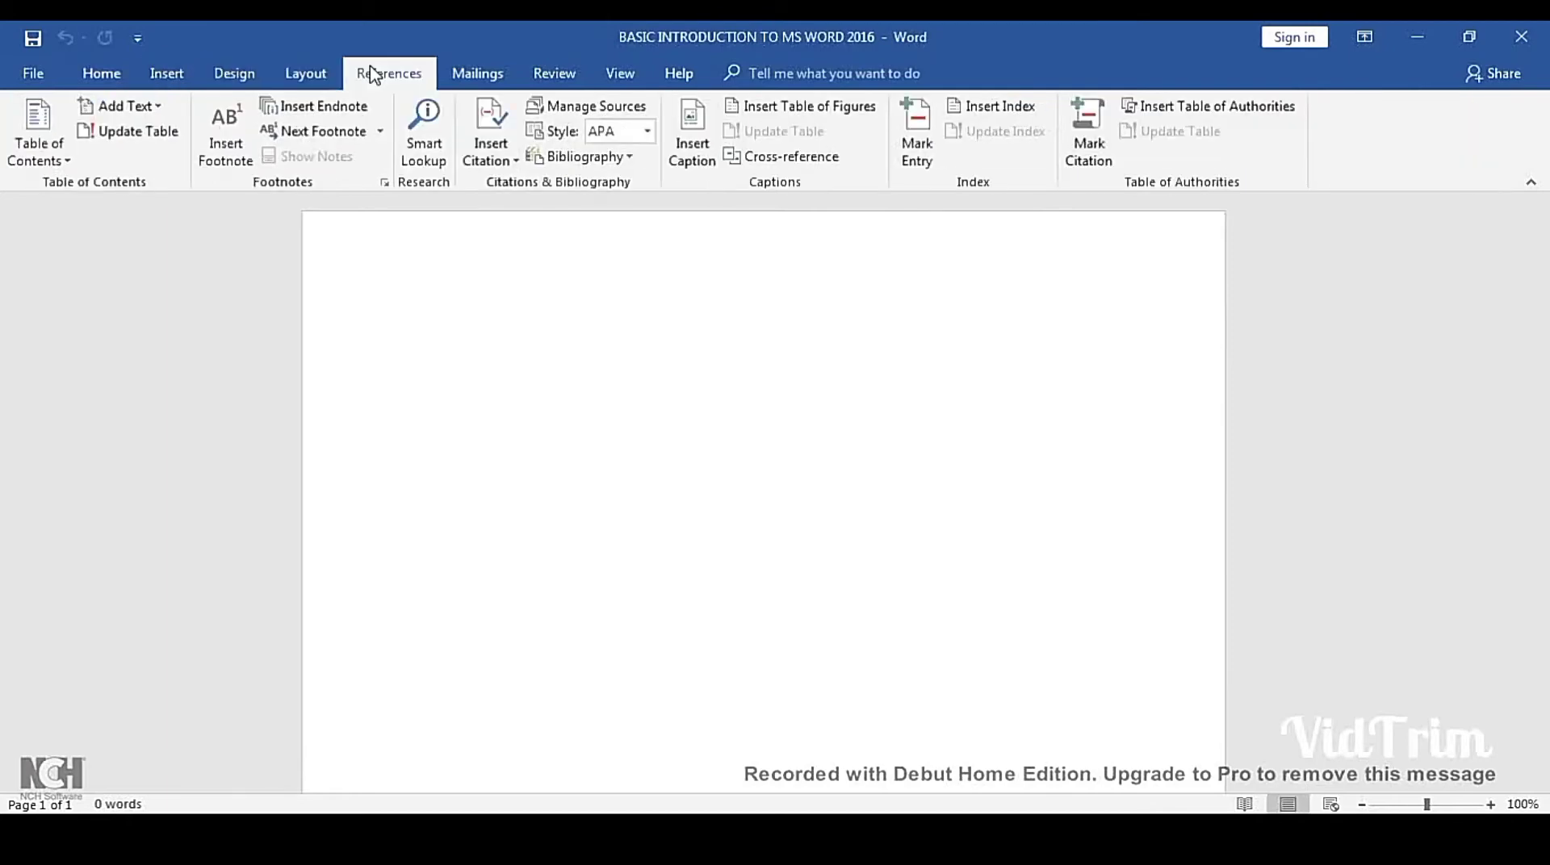
pyautogui.click(477, 74)
pyautogui.click(559, 77)
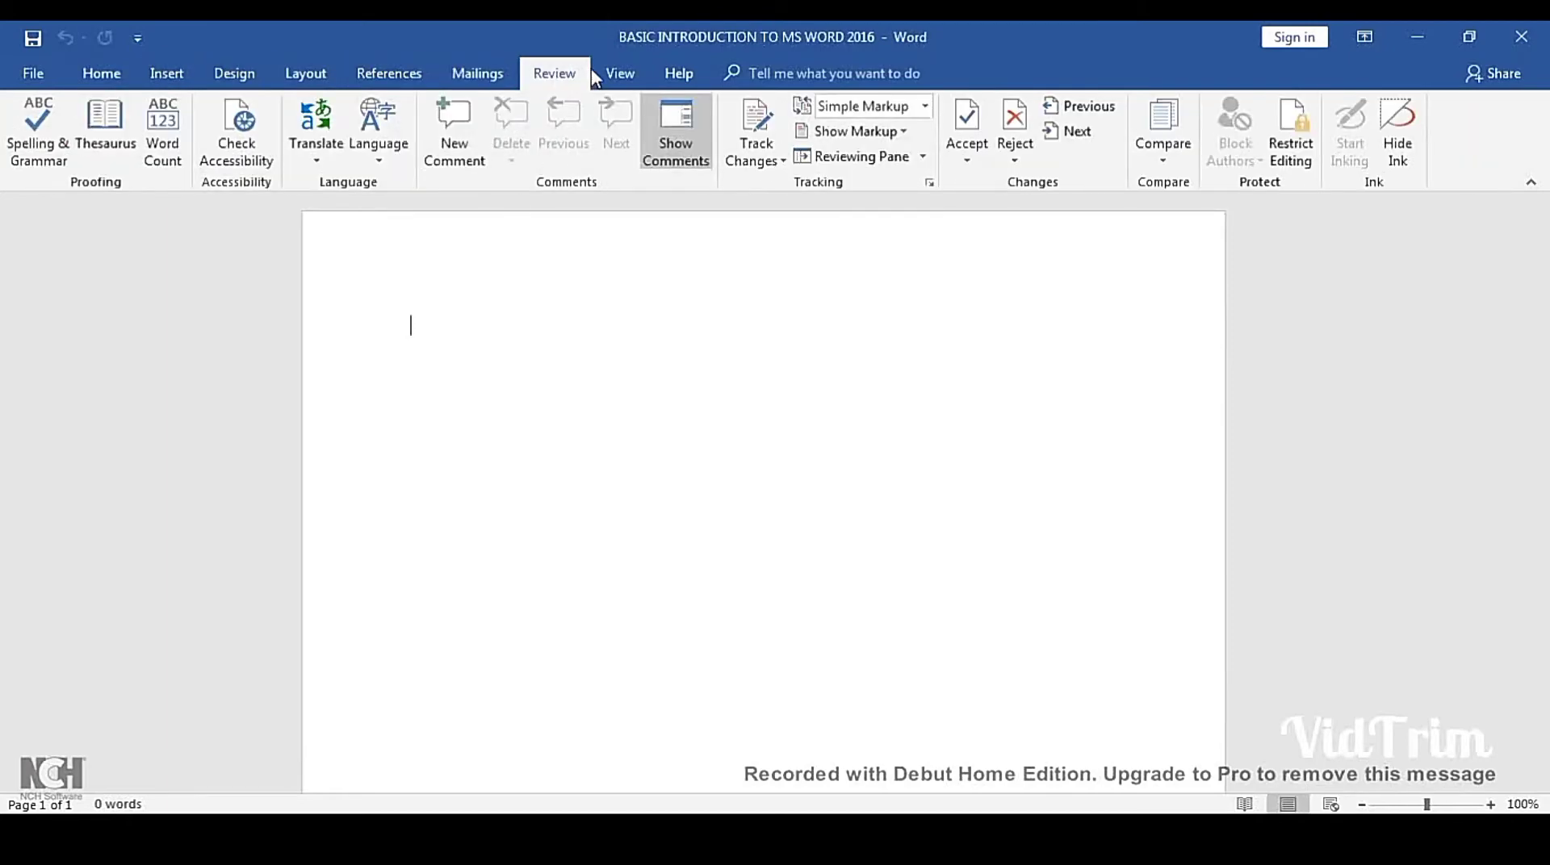
pyautogui.click(603, 77)
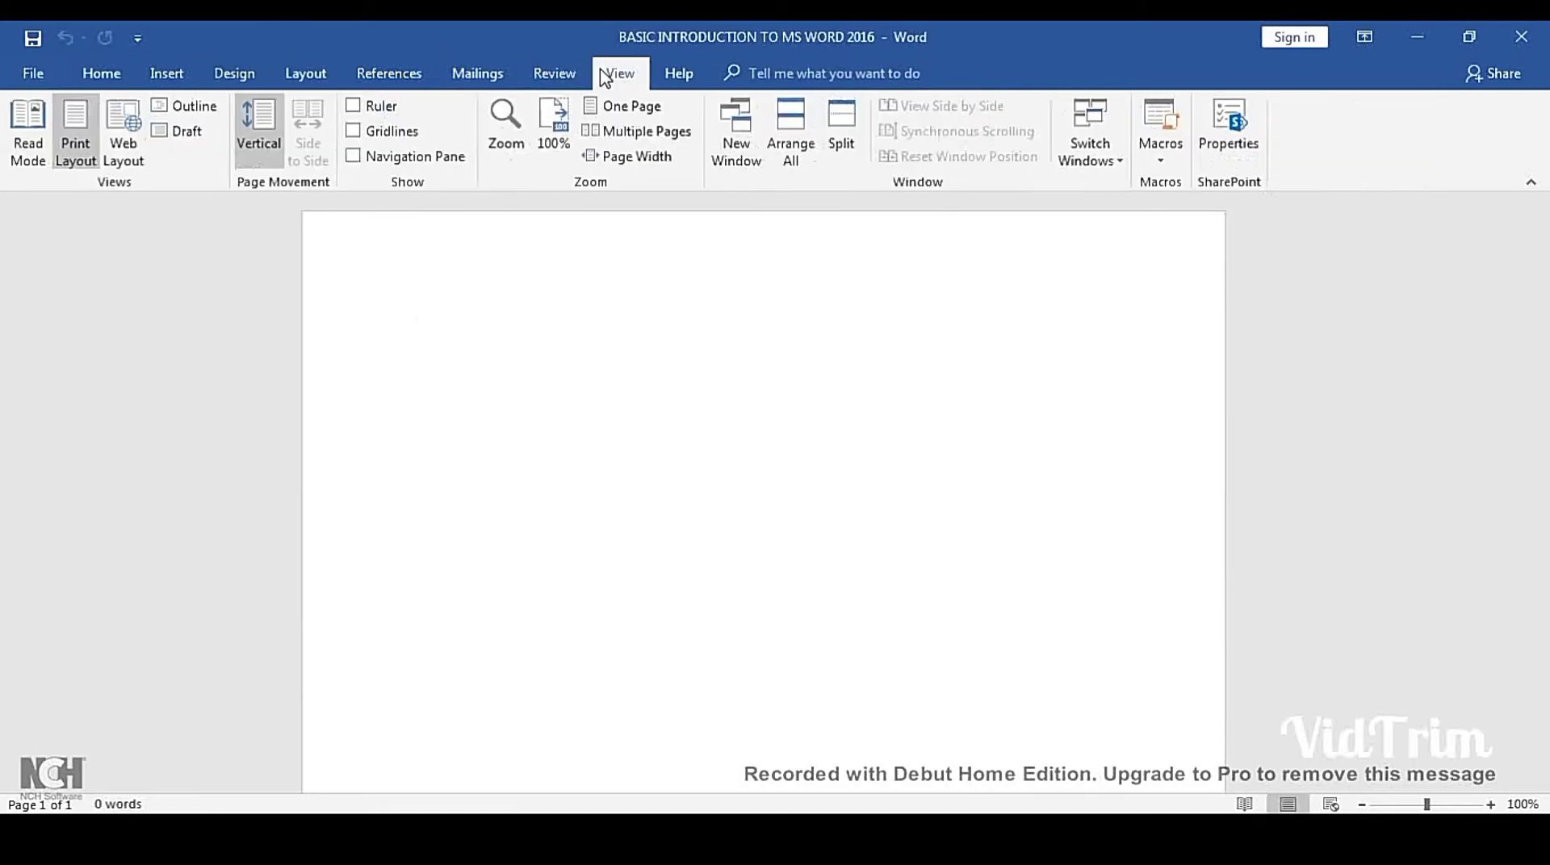
# Return to the Home tab and open the Font dialog, dismissing it without changes
pyautogui.click(107, 72)
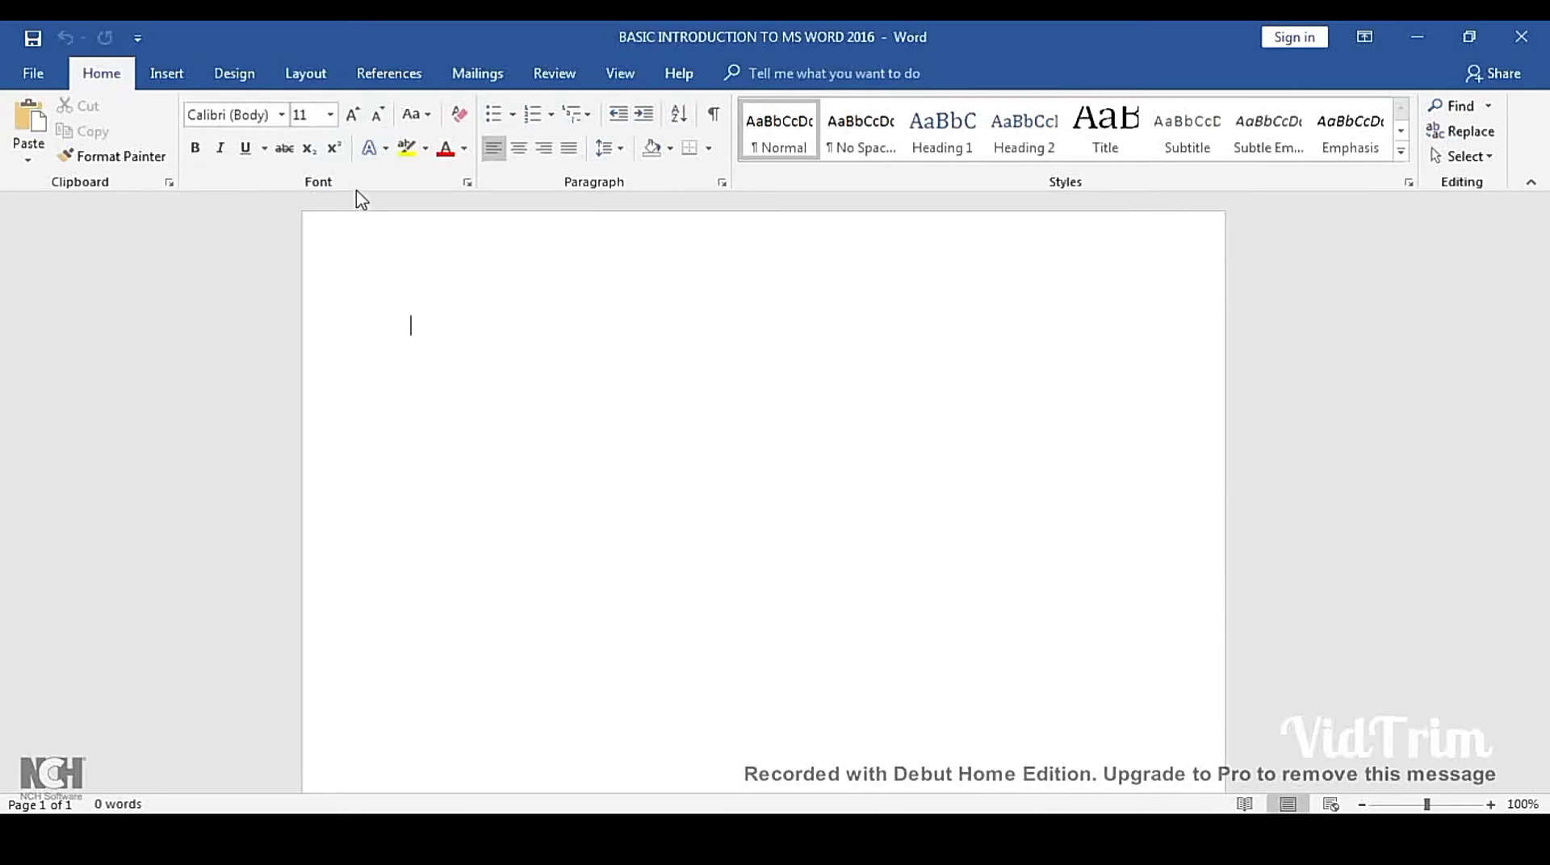
pyautogui.click(468, 184)
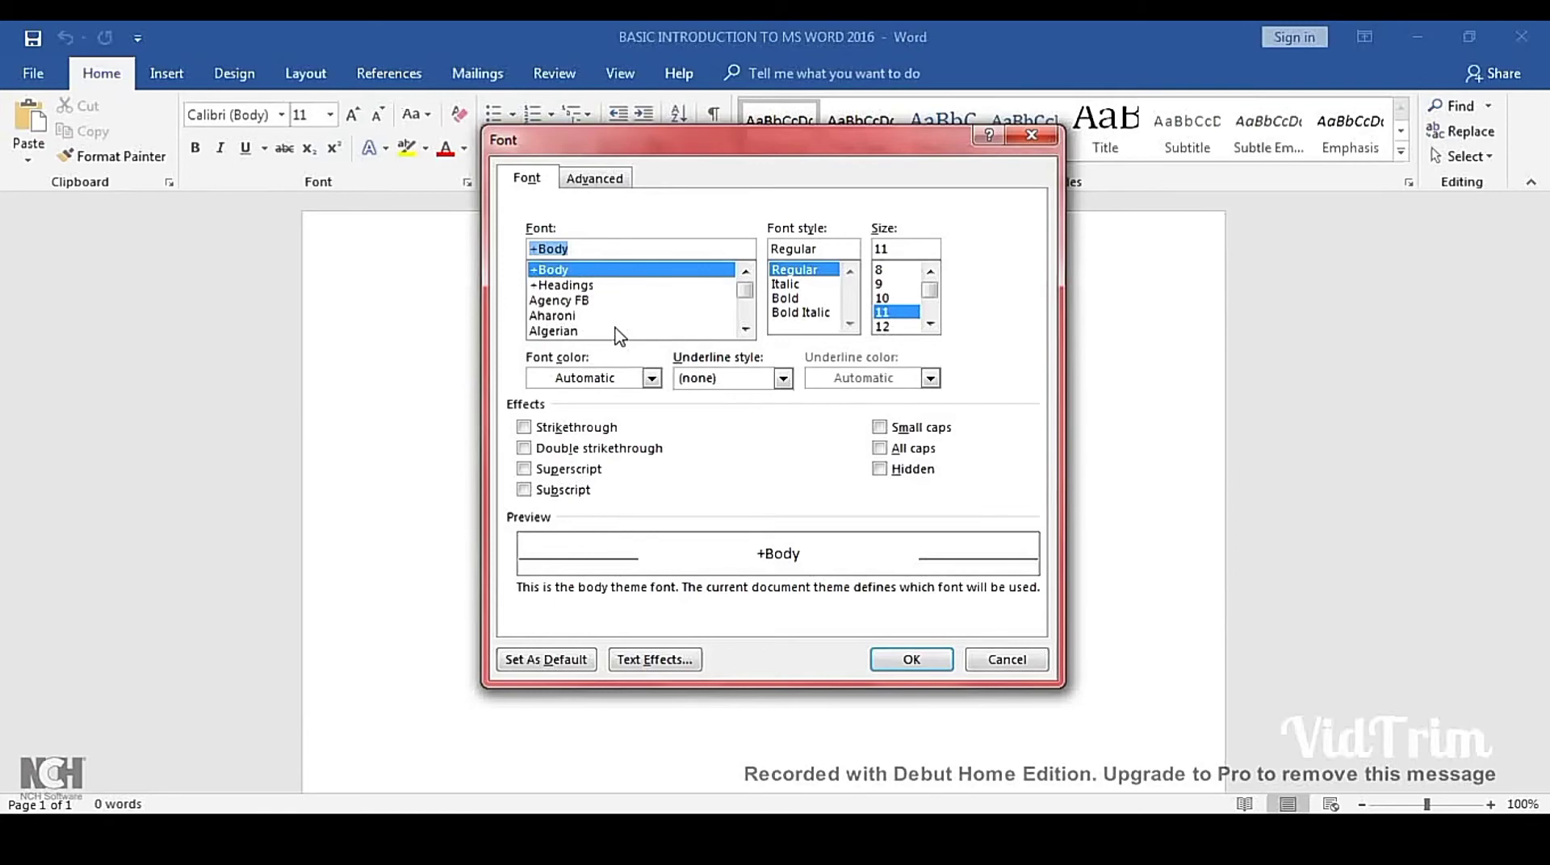
pyautogui.press('Escape')
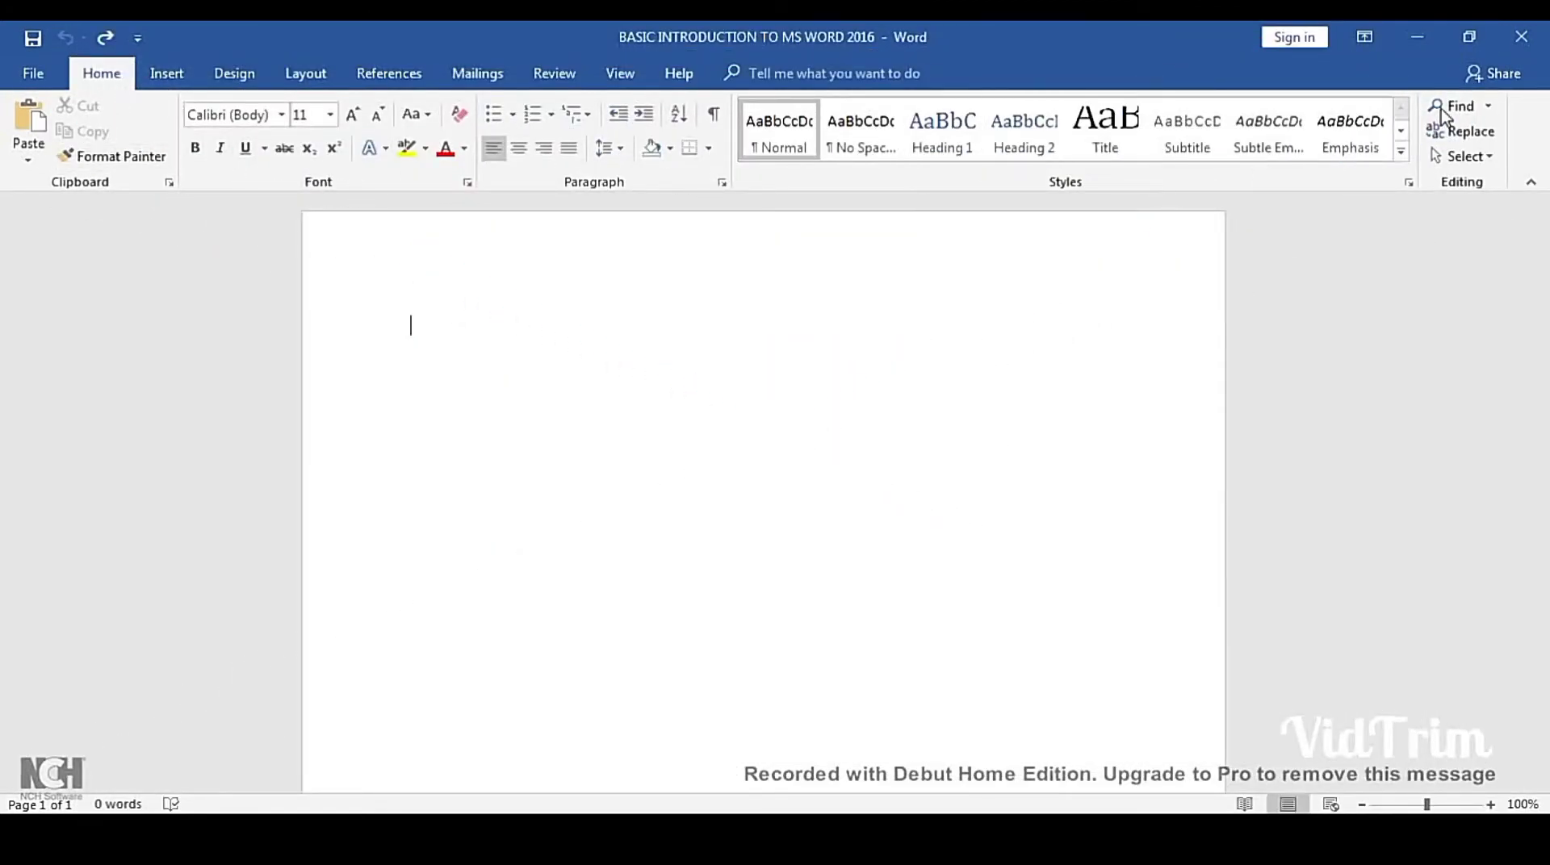
# Collapse the ribbon to tab names only, preview it, then pin it open again
pyautogui.click(1364, 38)
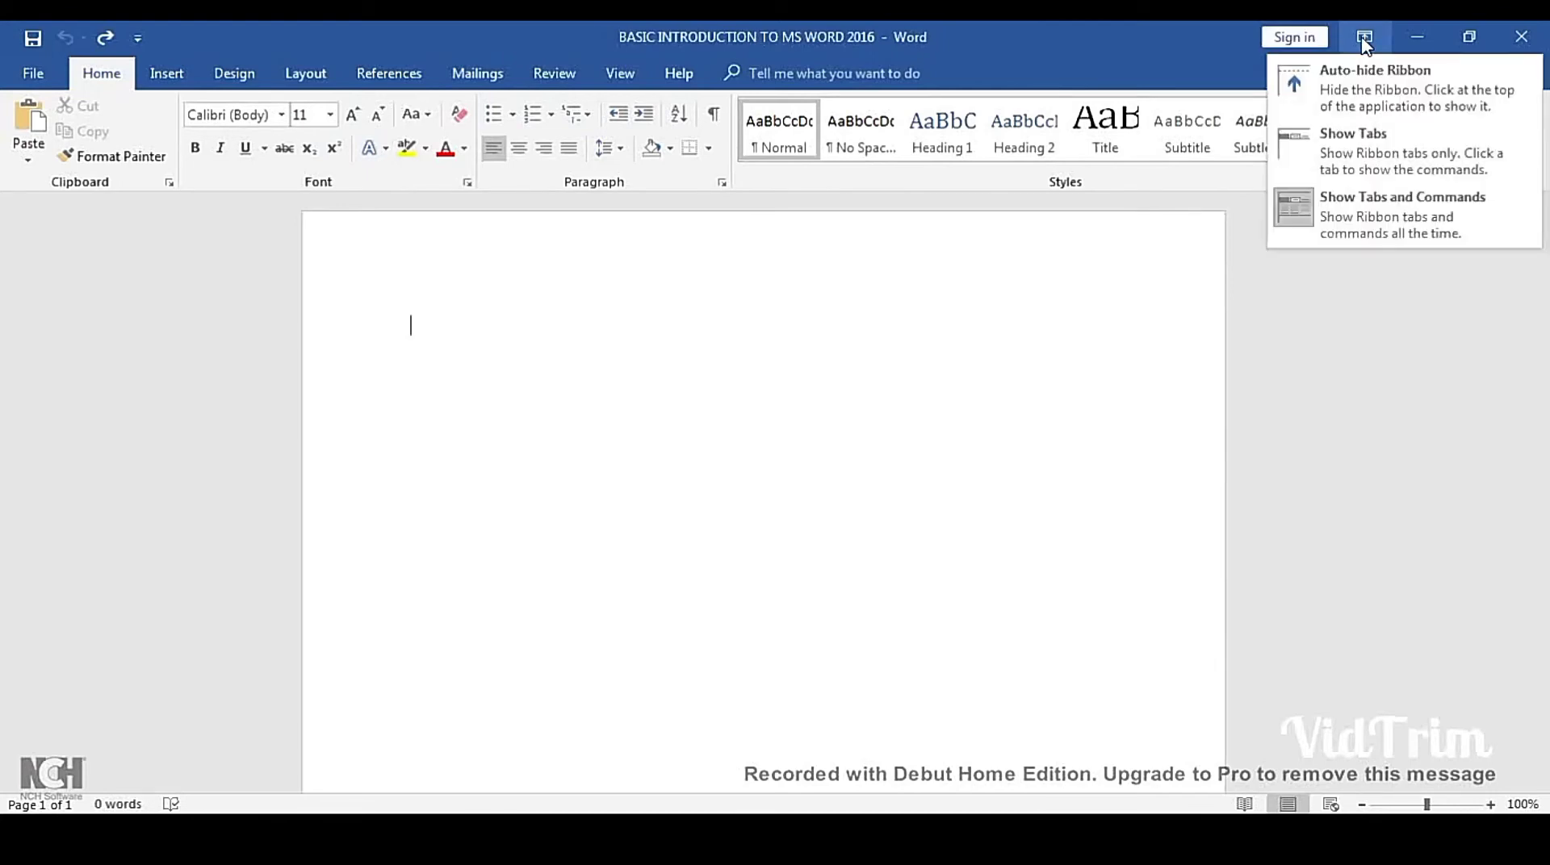
pyautogui.click(1363, 144)
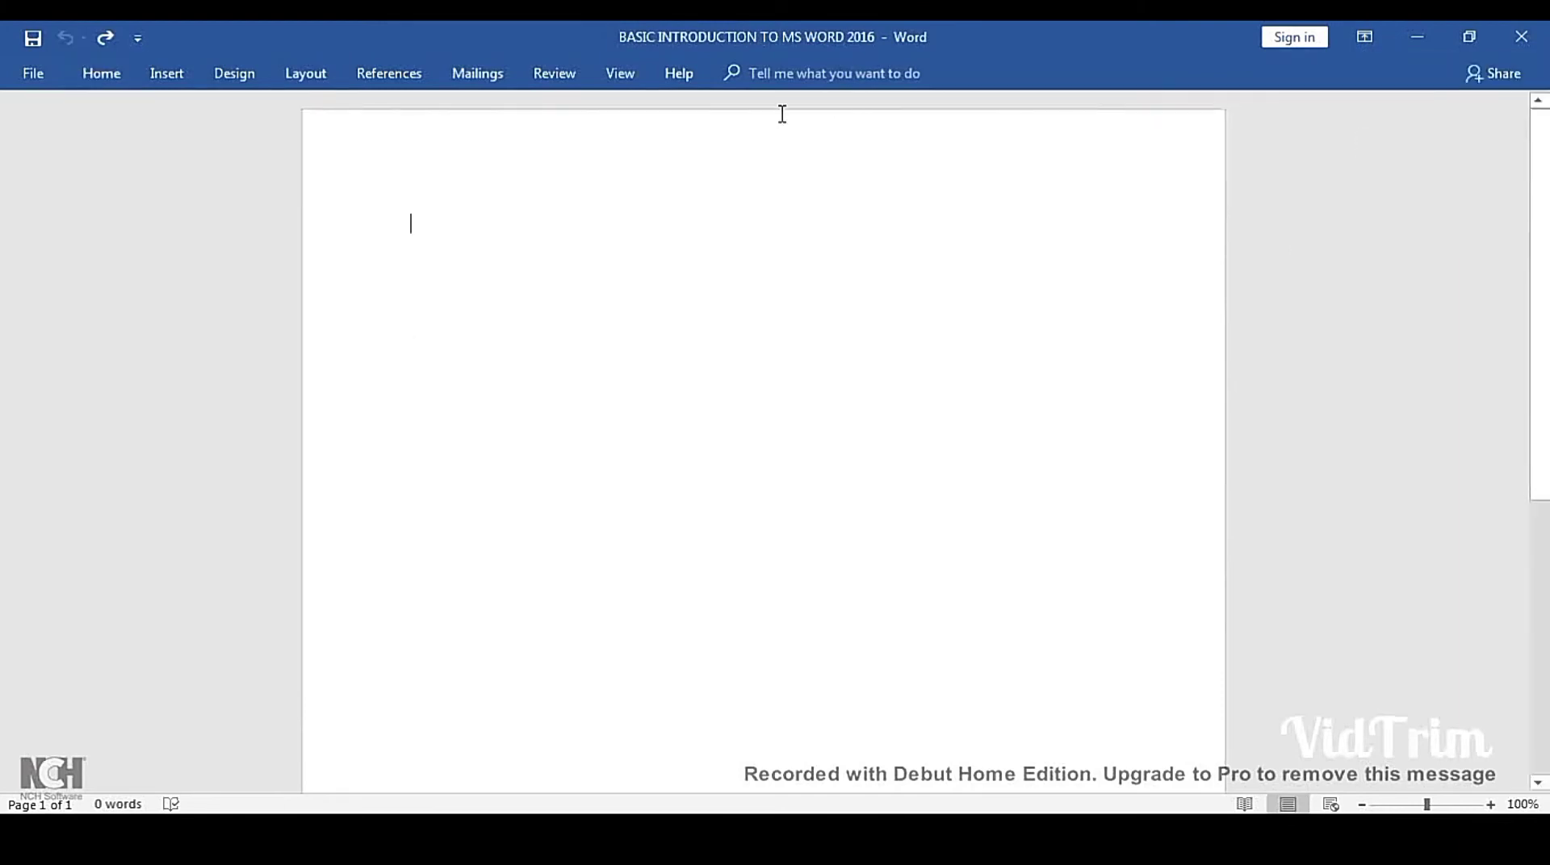
pyautogui.click(95, 73)
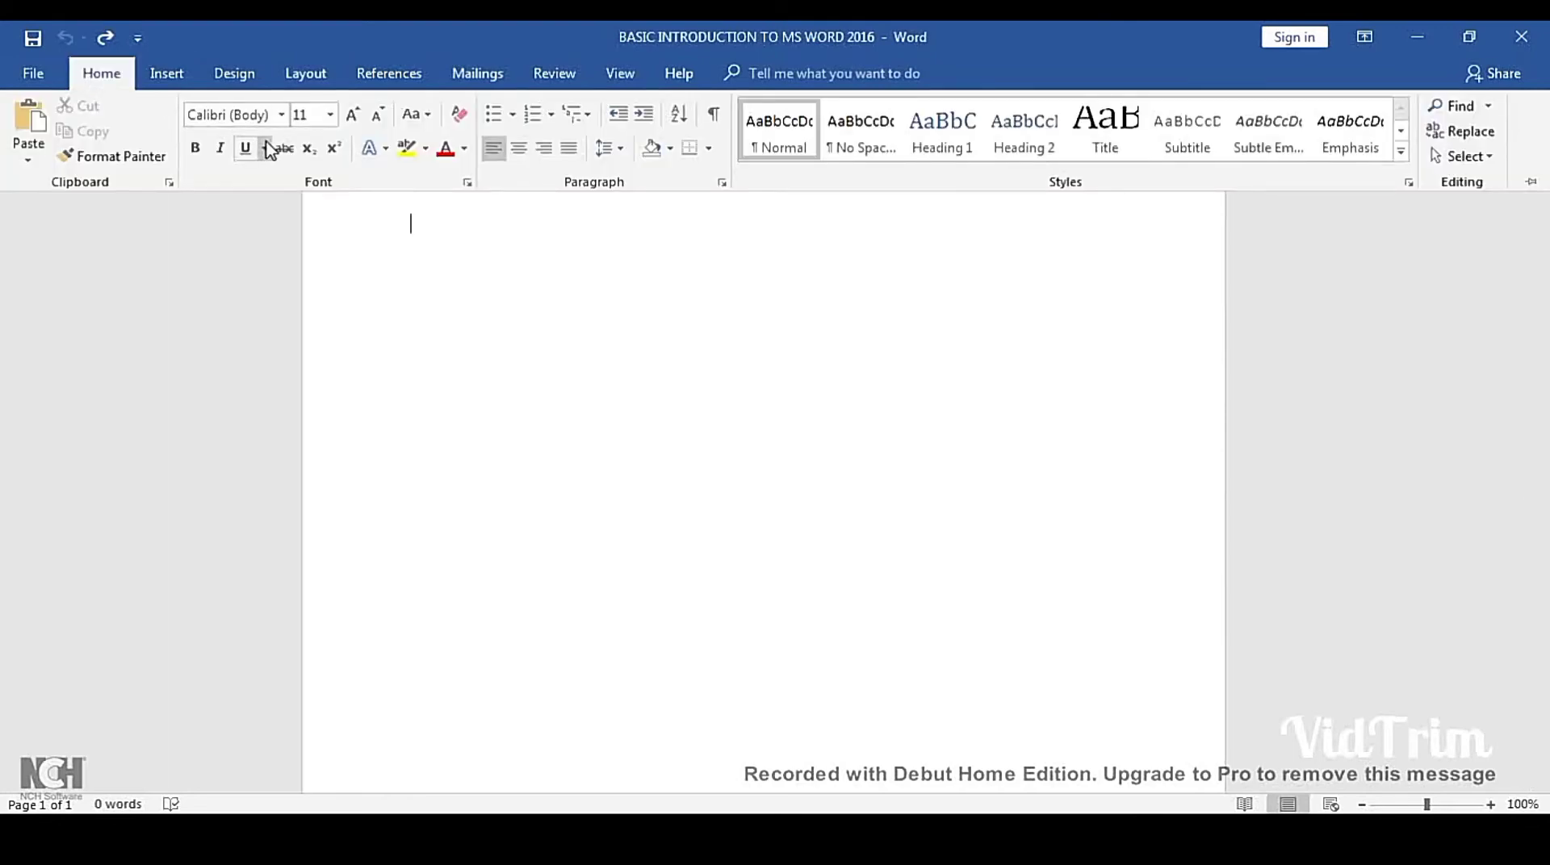
pyautogui.click(371, 289)
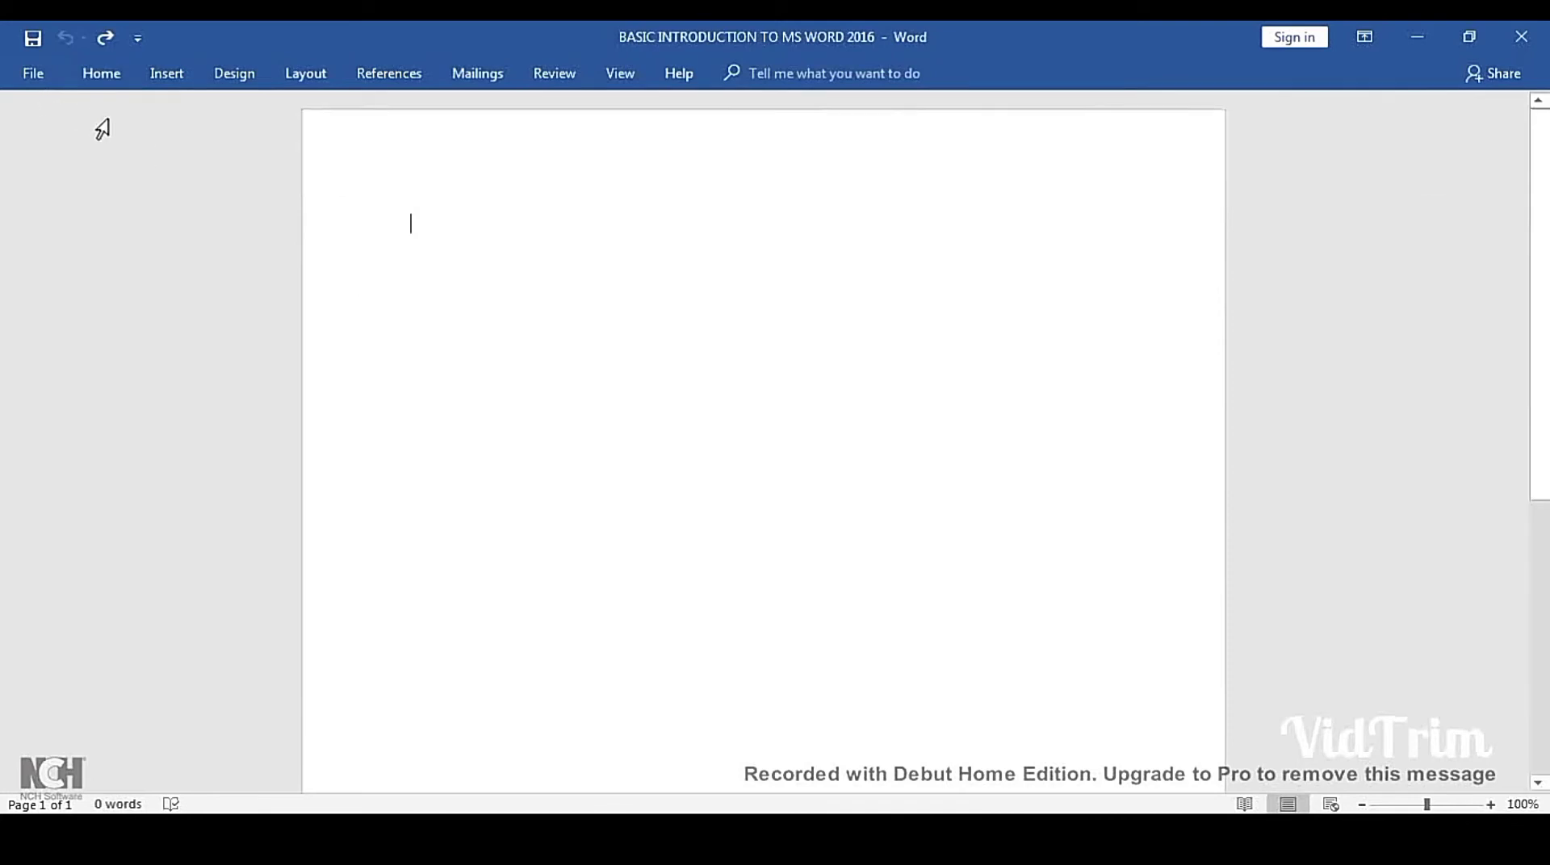
pyautogui.doubleClick(103, 74)
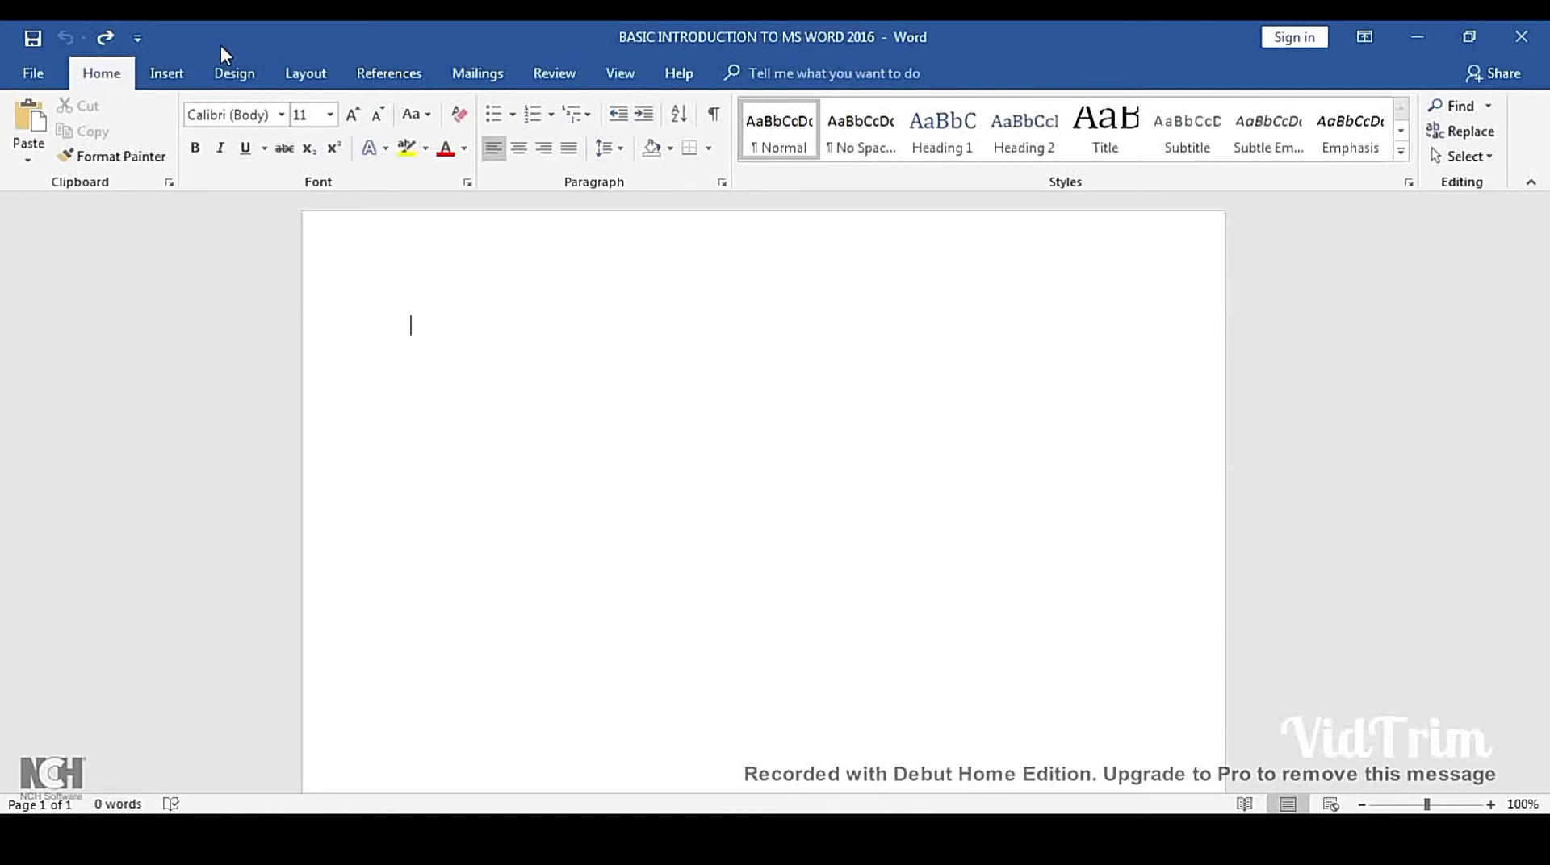
# Add New to the Quick Access Toolbar and use it to create a blank document
pyautogui.click(136, 39)
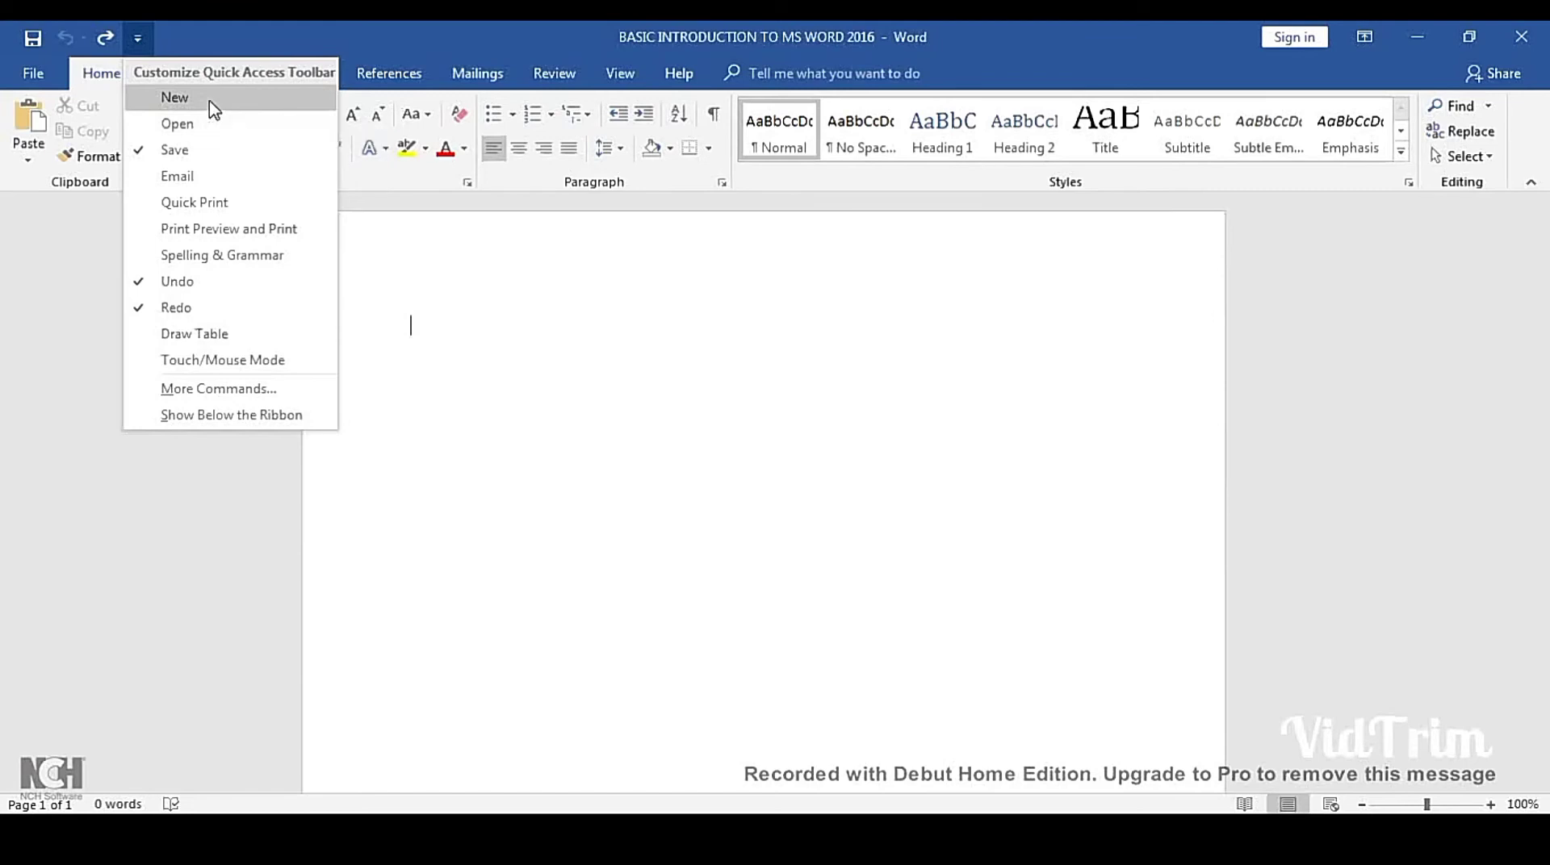
pyautogui.click(212, 108)
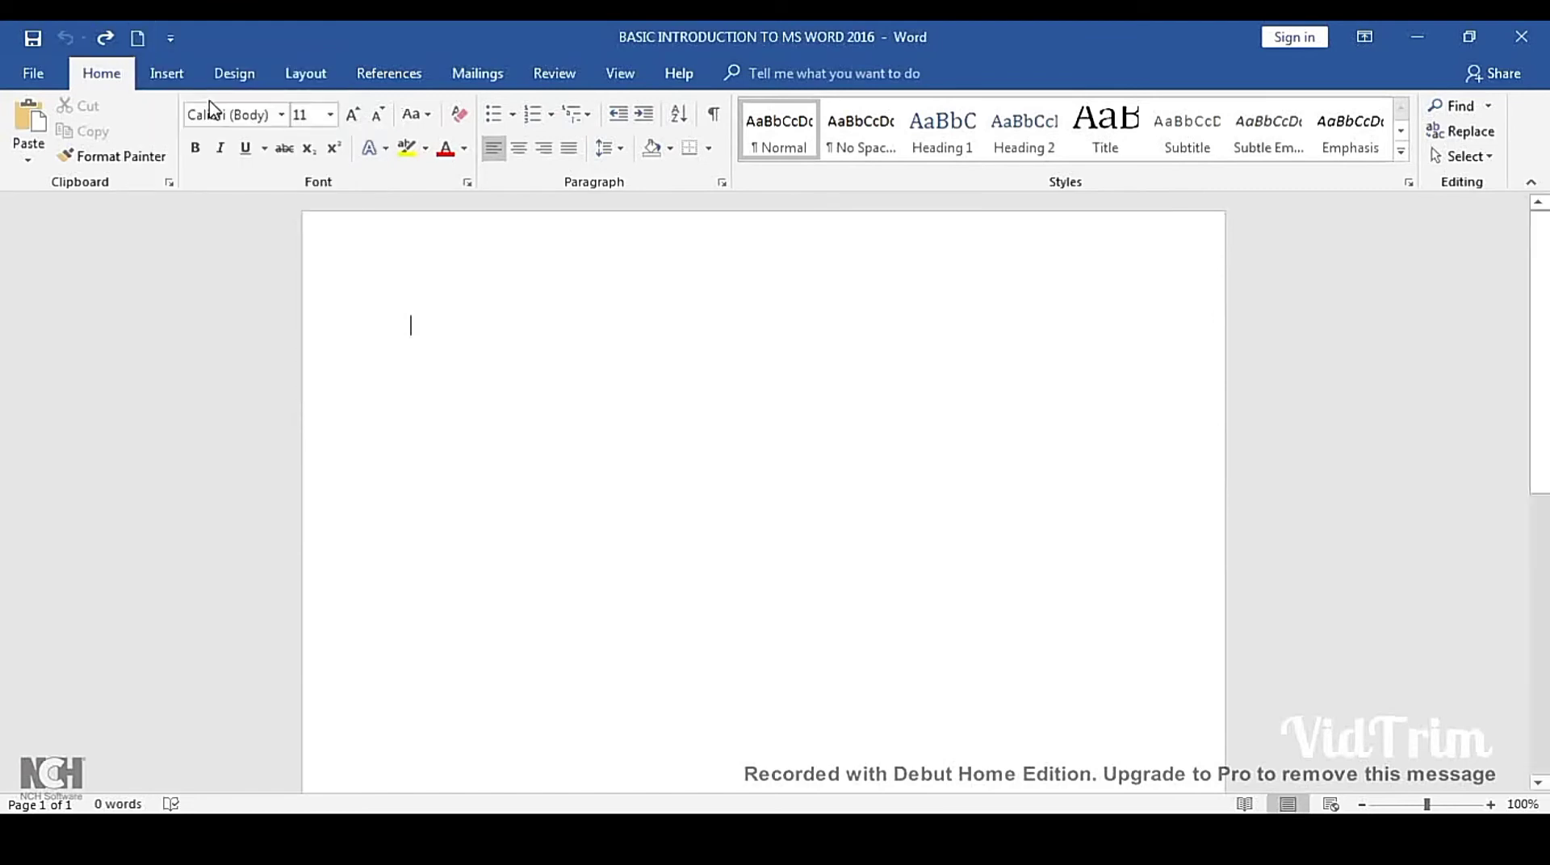
pyautogui.click(137, 46)
# Type HELLO at the top of the blank page and switch to the View tab
pyautogui.write('H')
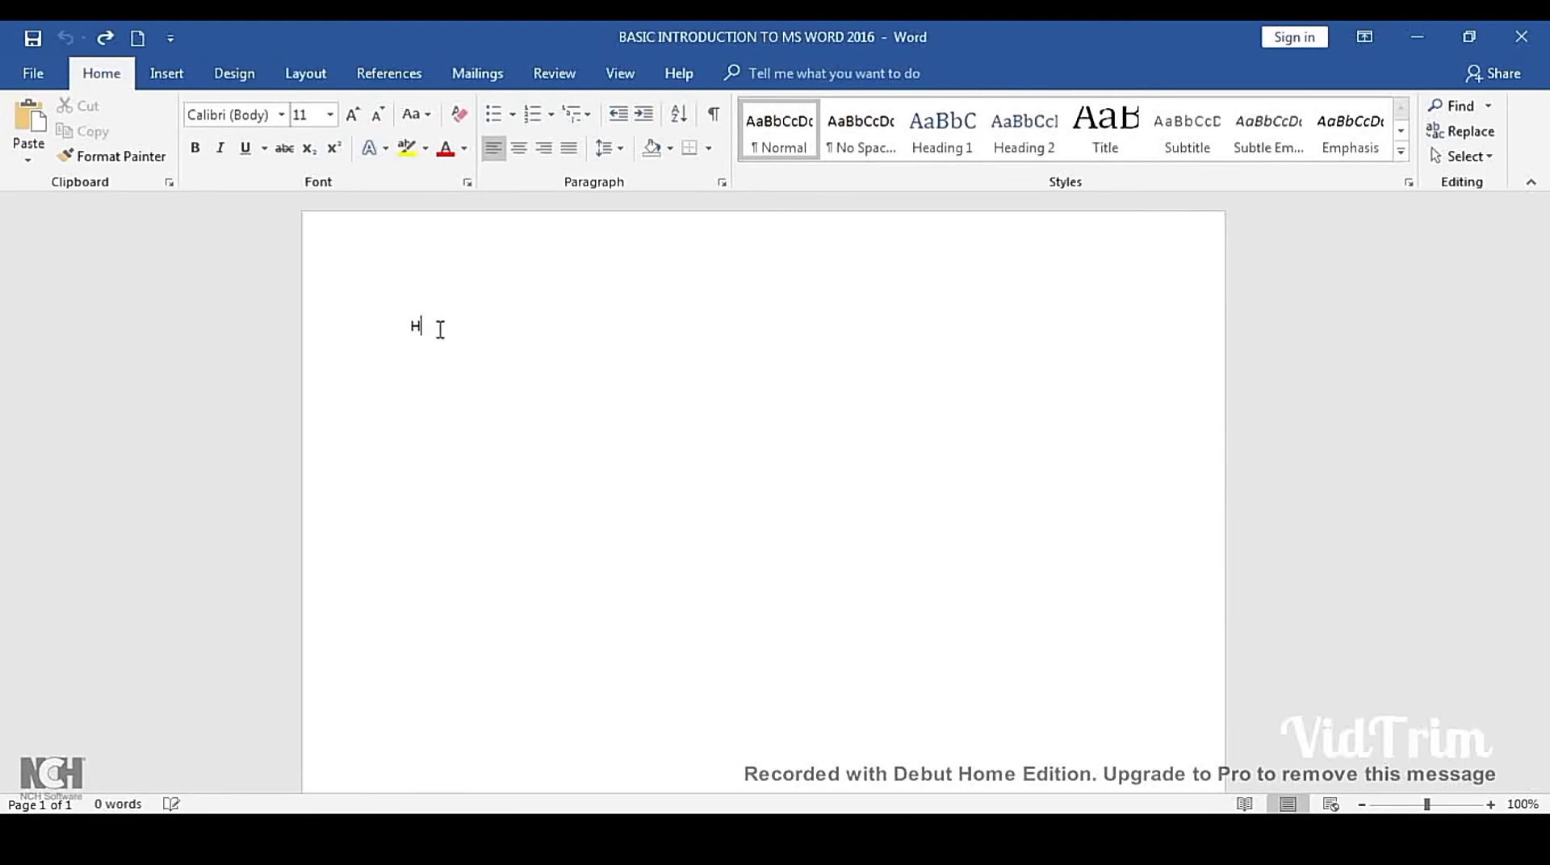
pyautogui.write('ELLO')
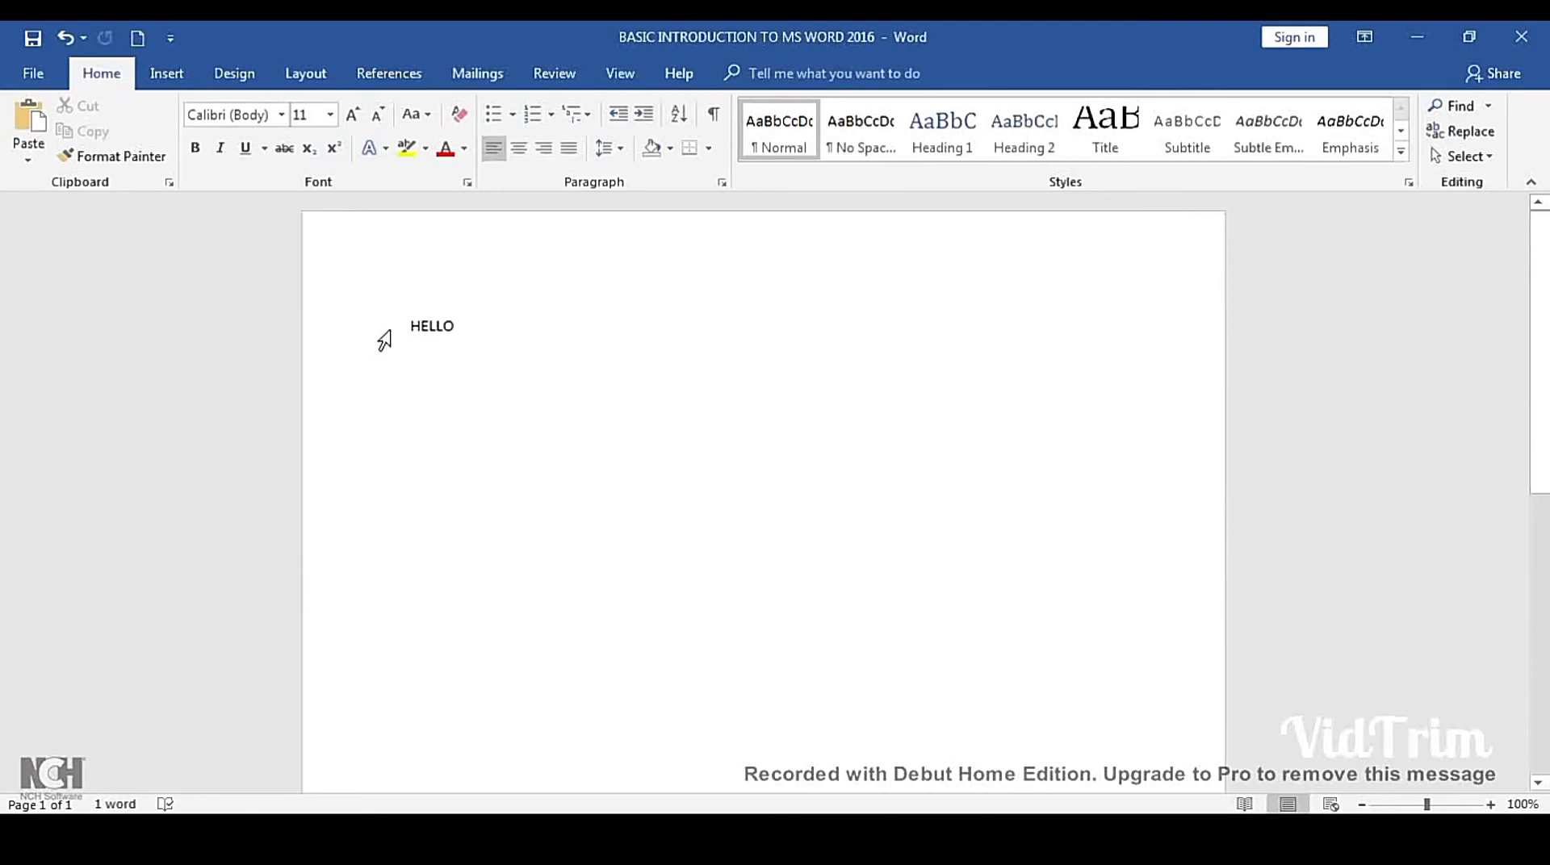
pyautogui.click(620, 73)
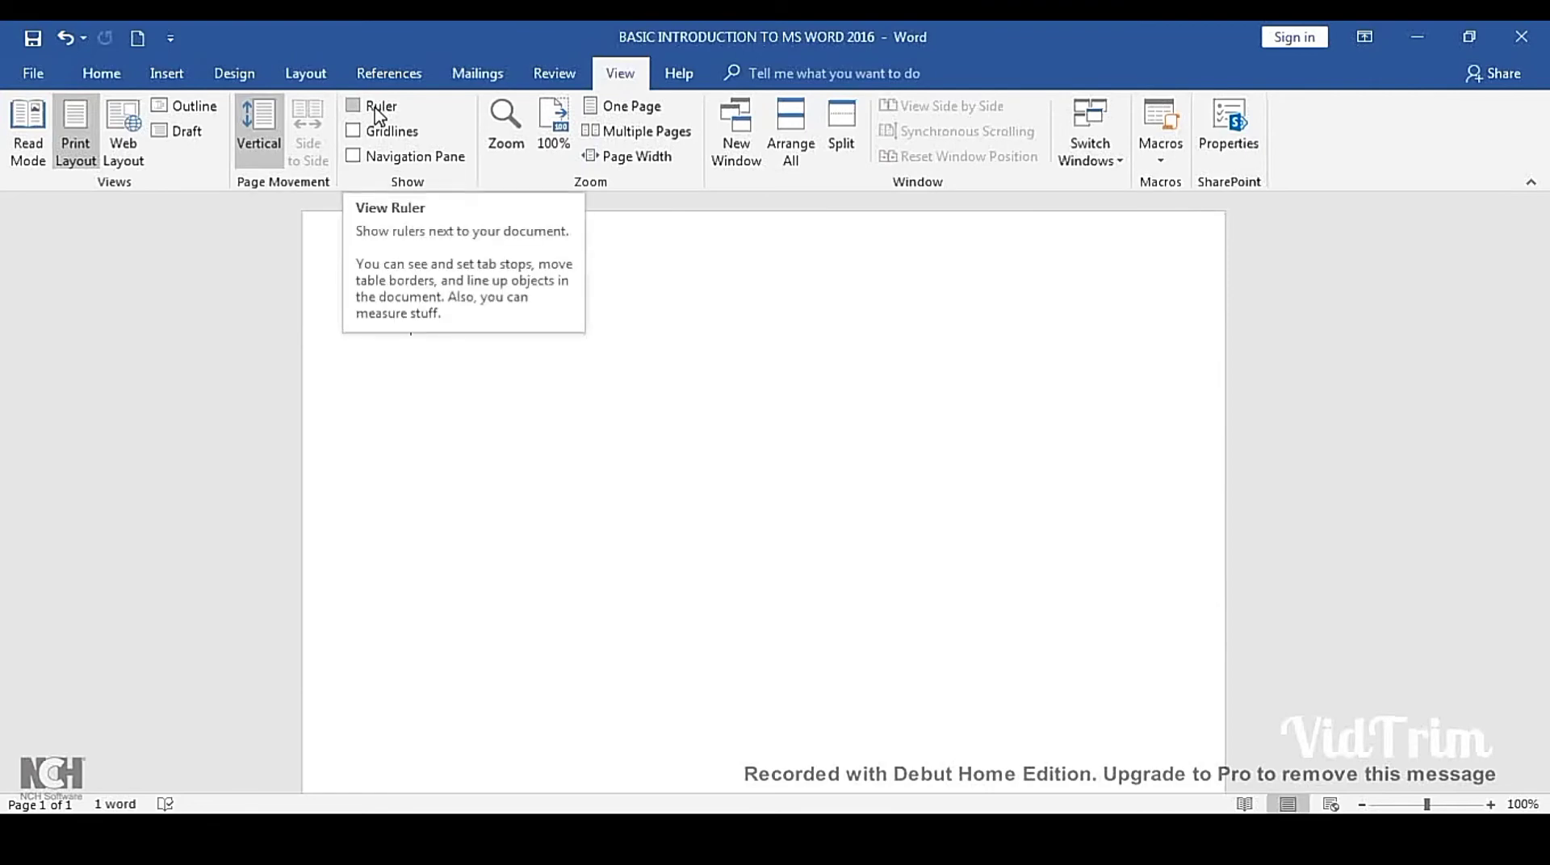
# Show the rulers, shift the first-line indent left, and replace HELLO with BJSJSCSN
pyautogui.click(376, 113)
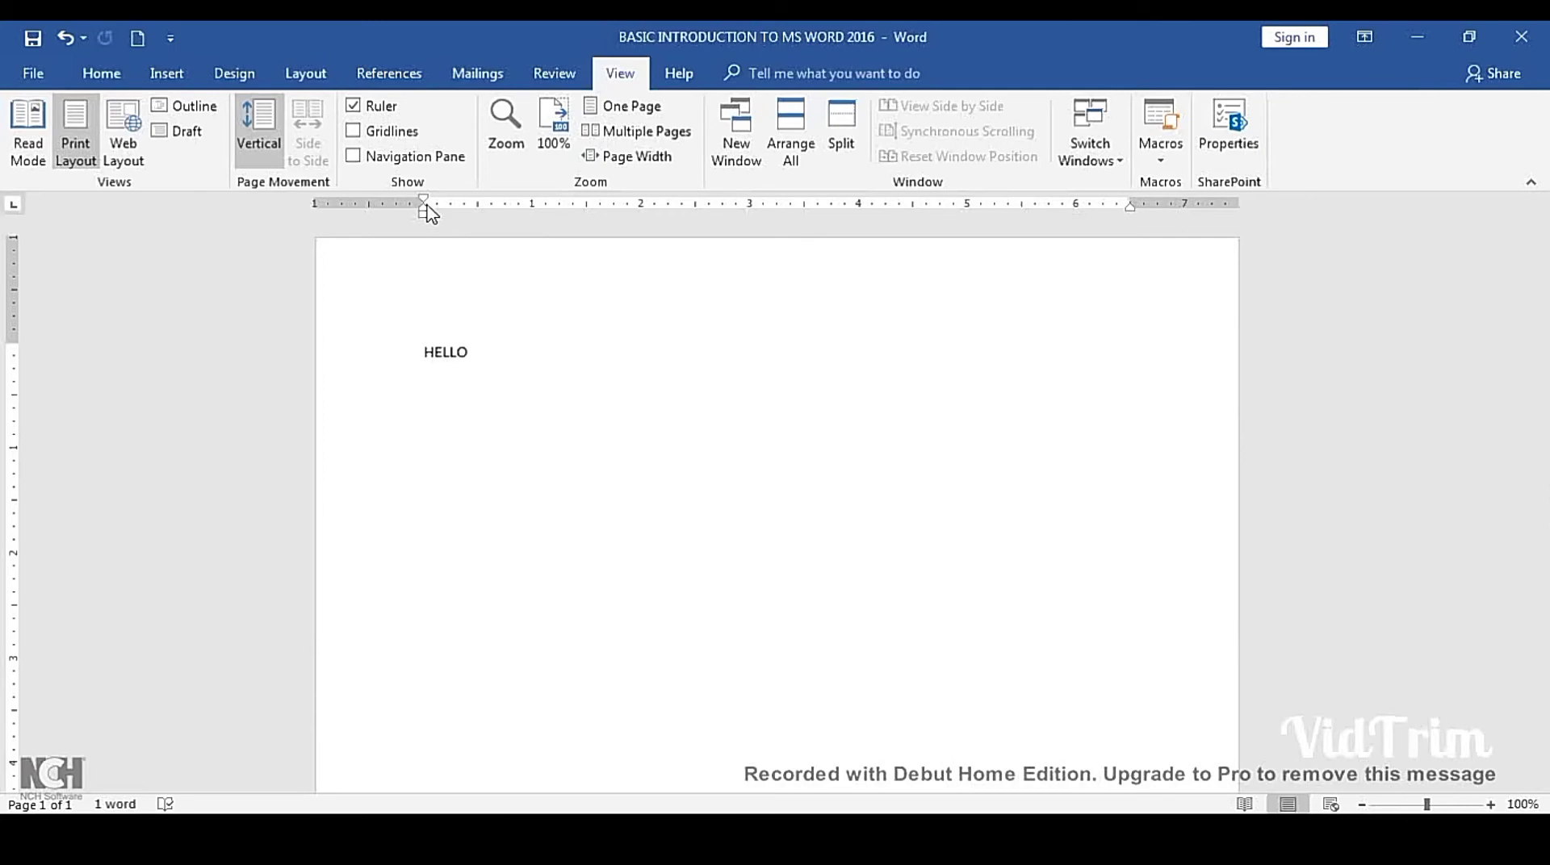
pyautogui.moveTo(425, 200); pyautogui.dragTo(359, 208)
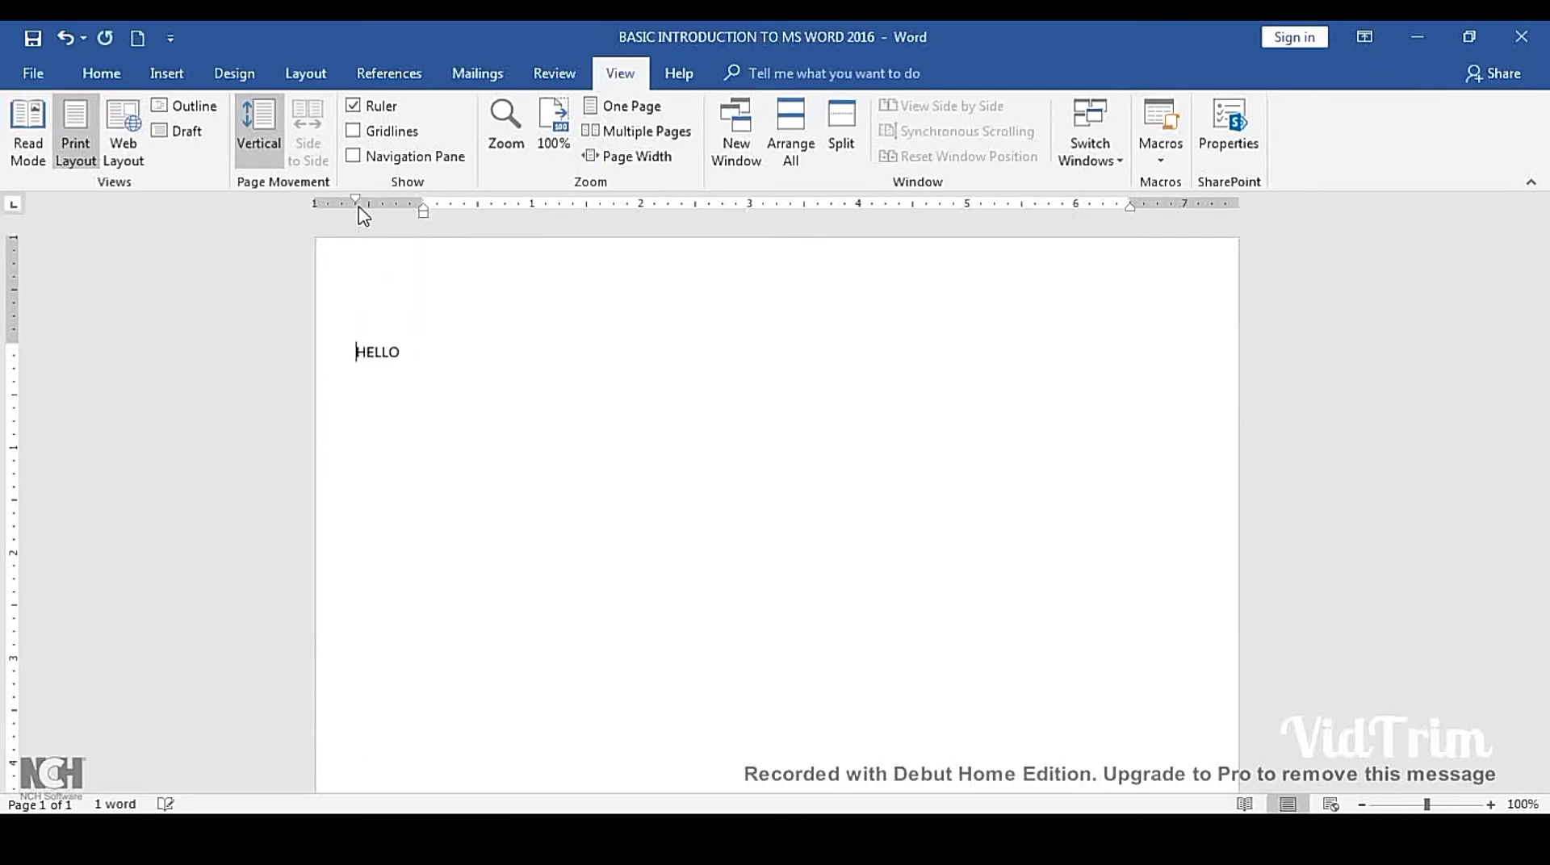
pyautogui.click(376, 393)
pyautogui.press('BackSpace')
pyautogui.press('BackSpace')
pyautogui.press('BackSpace')
pyautogui.moveTo(423, 202); pyautogui.dragTo(349, 201)
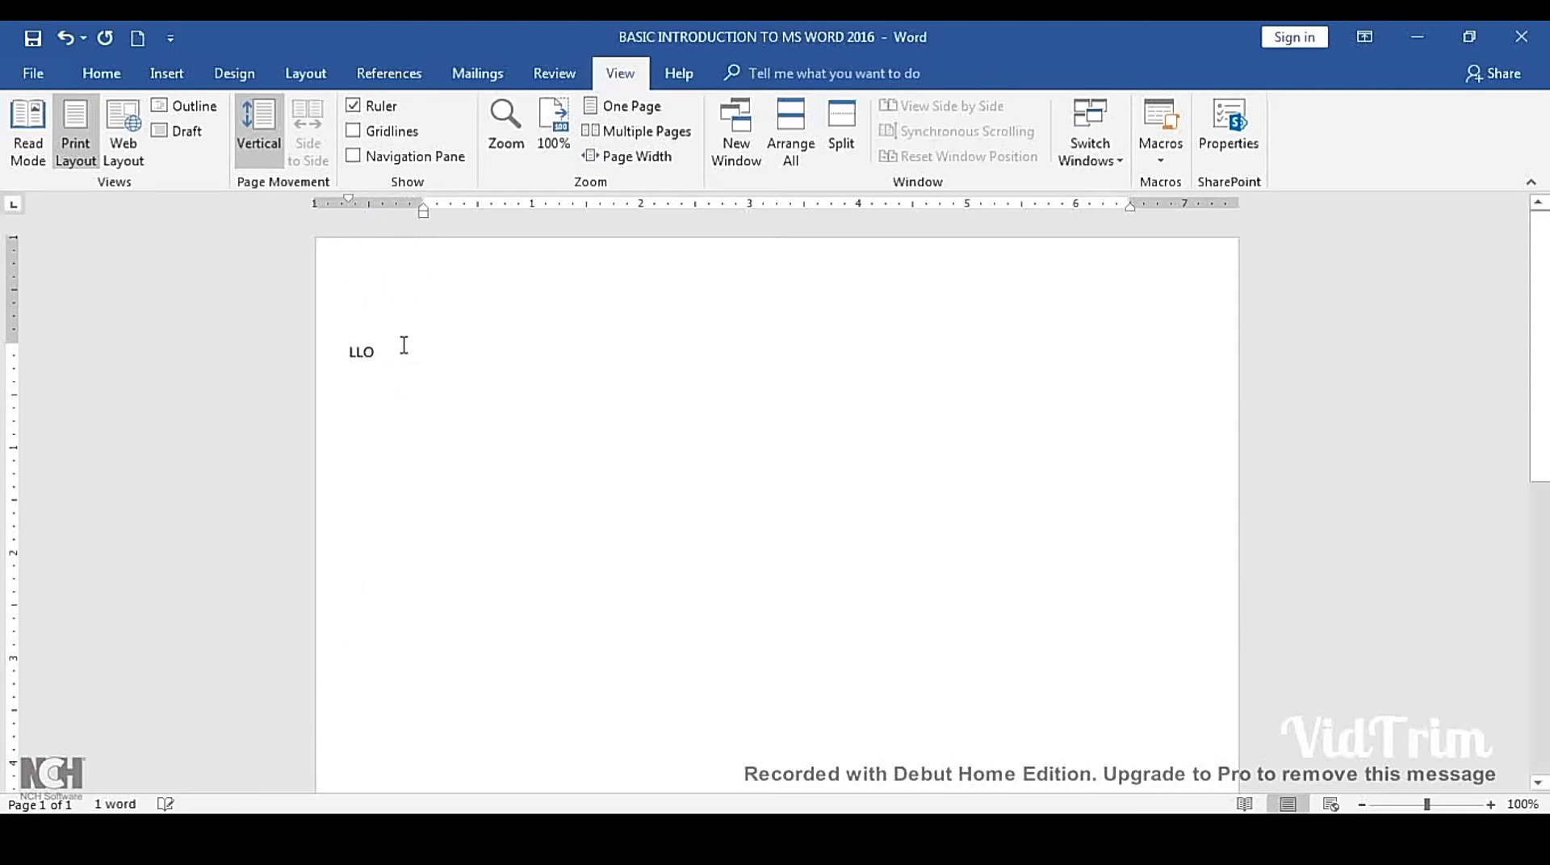
pyautogui.press('BackSpace')
pyautogui.press('BackSpace')
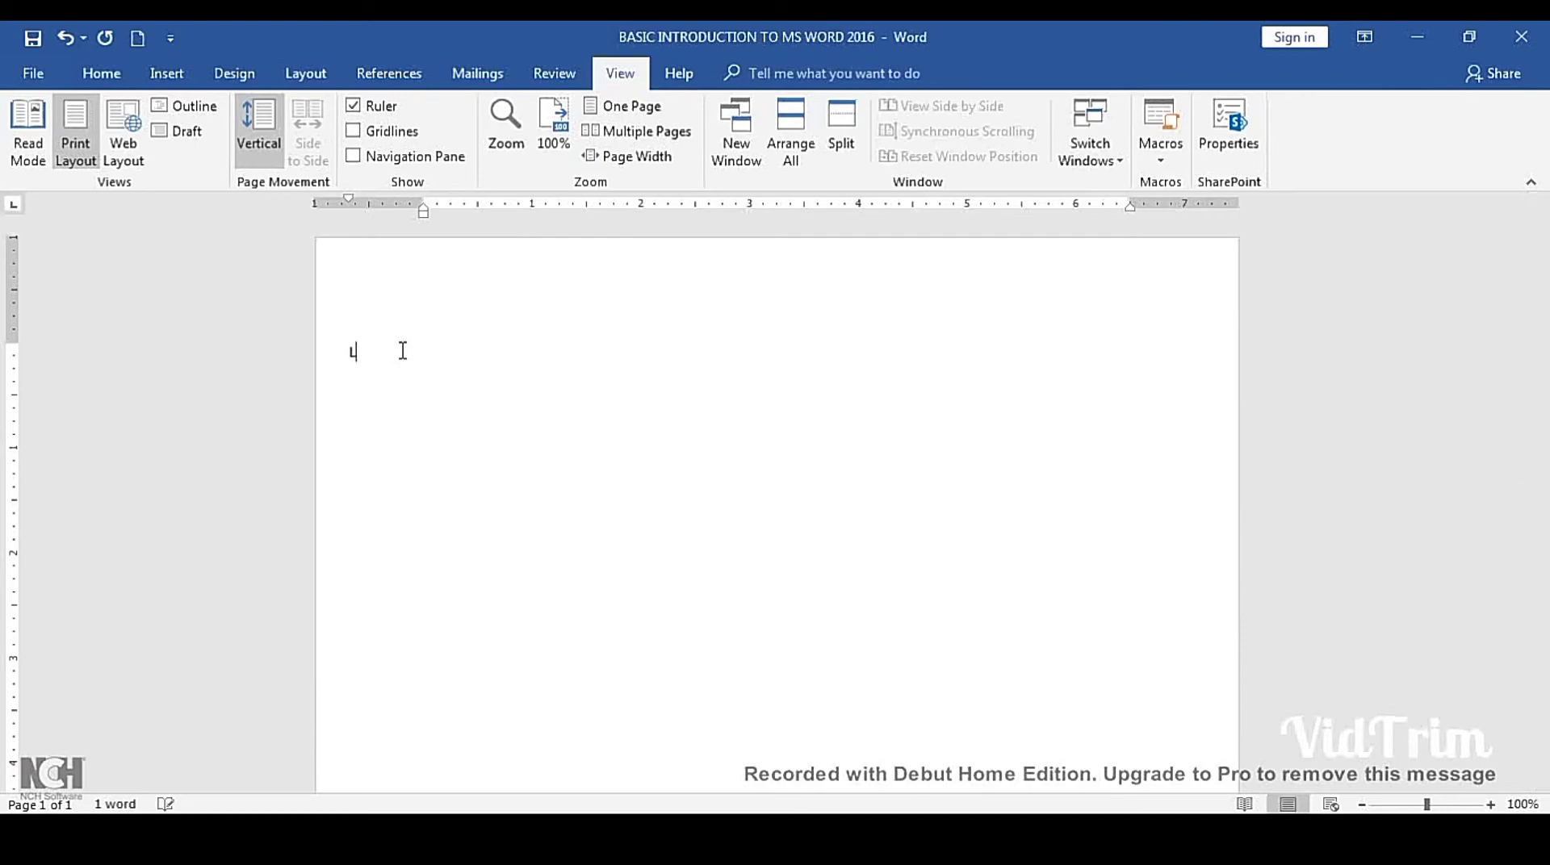
pyautogui.press('BackSpace')
pyautogui.write('BJSJSCSN')
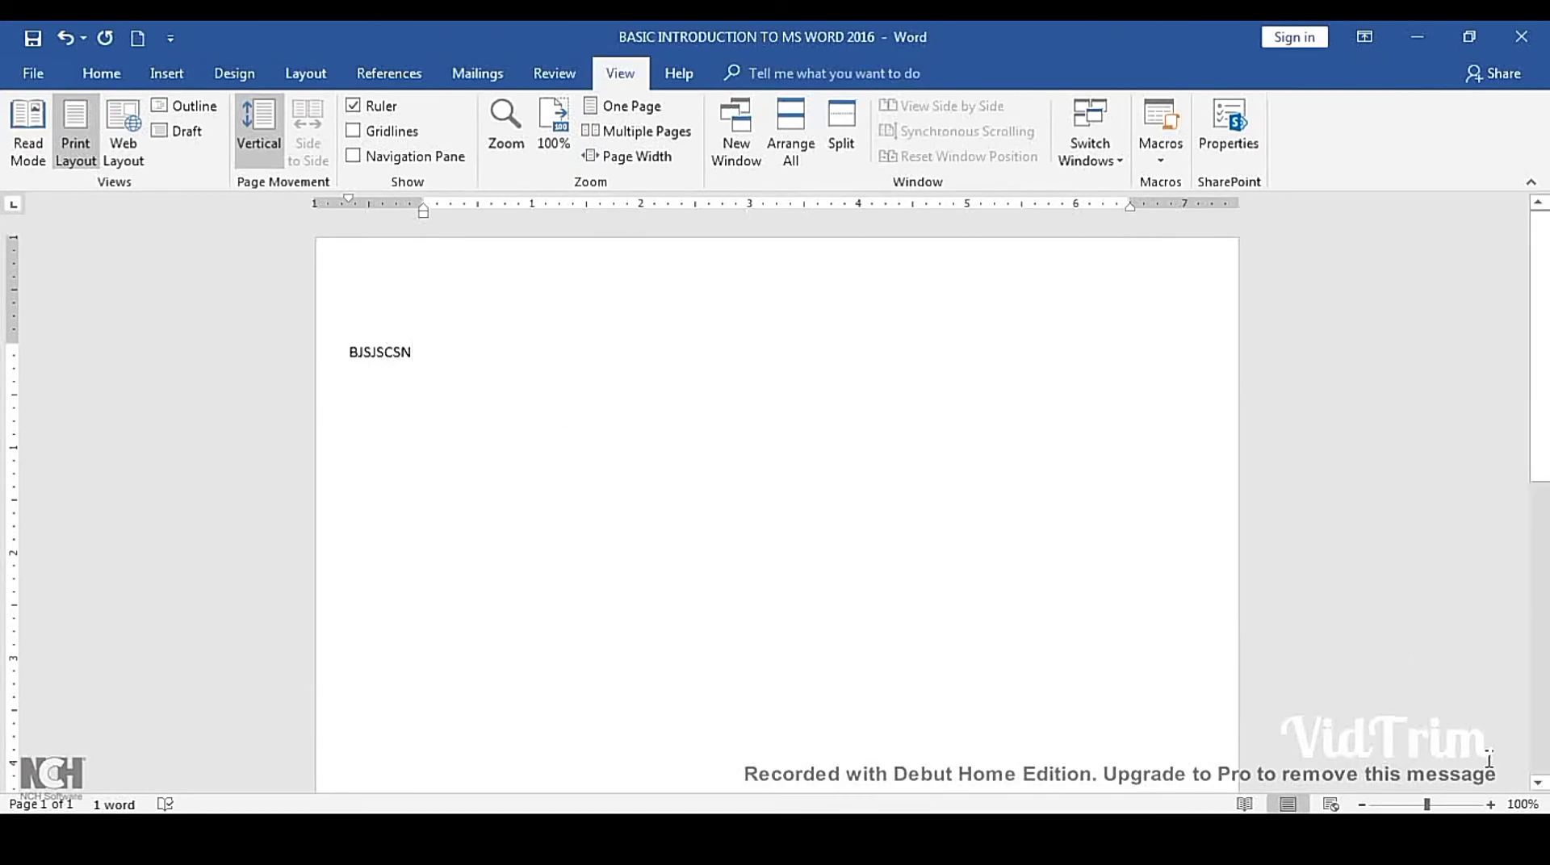
pyautogui.click(1490, 804)
pyautogui.click(1490, 805)
pyautogui.click(1490, 804)
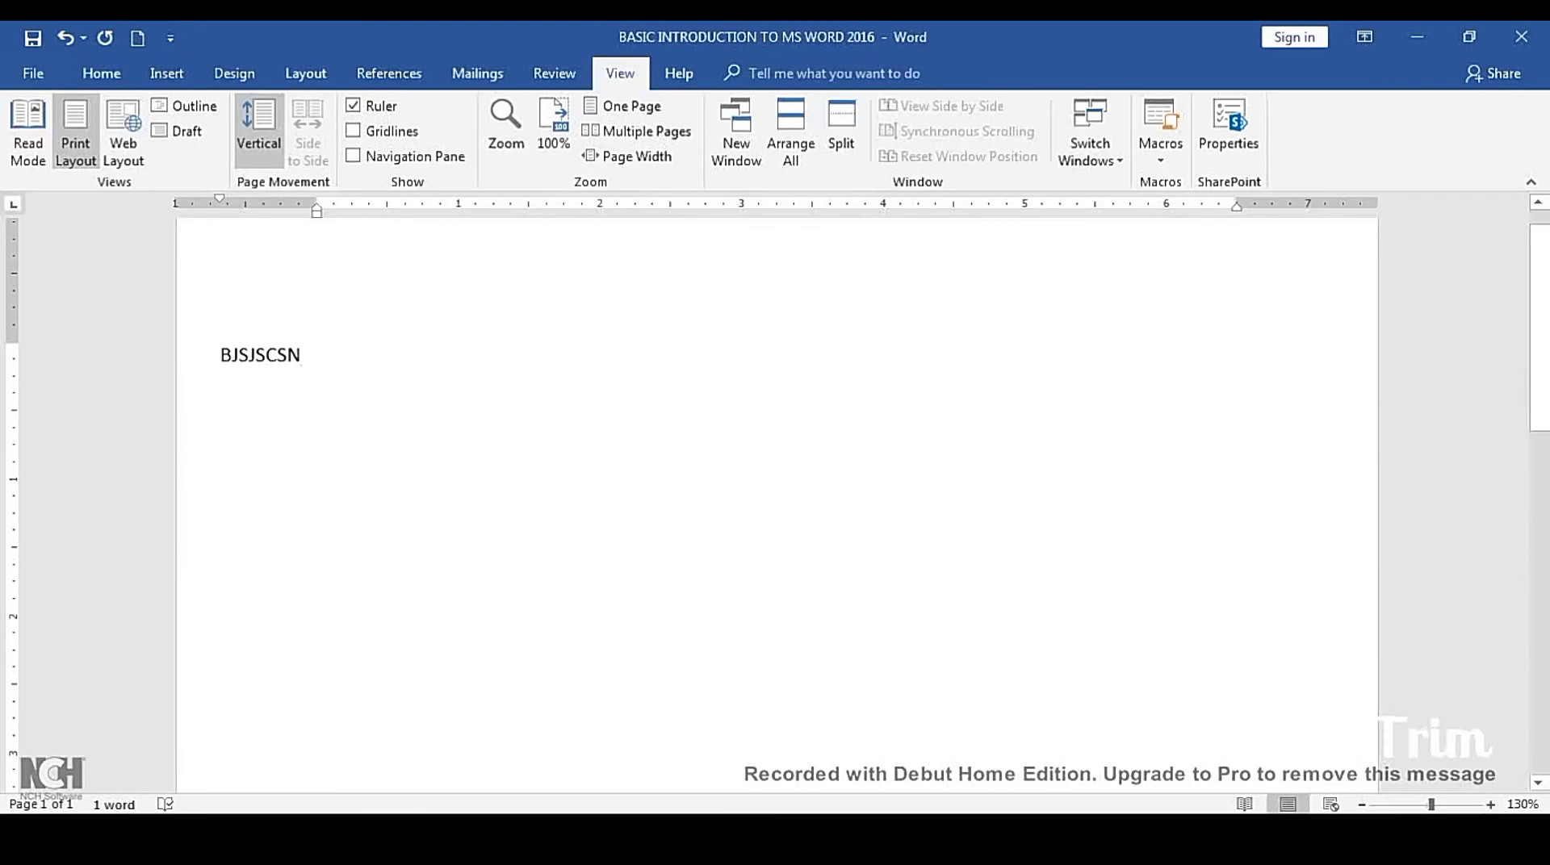
pyautogui.click(1362, 804)
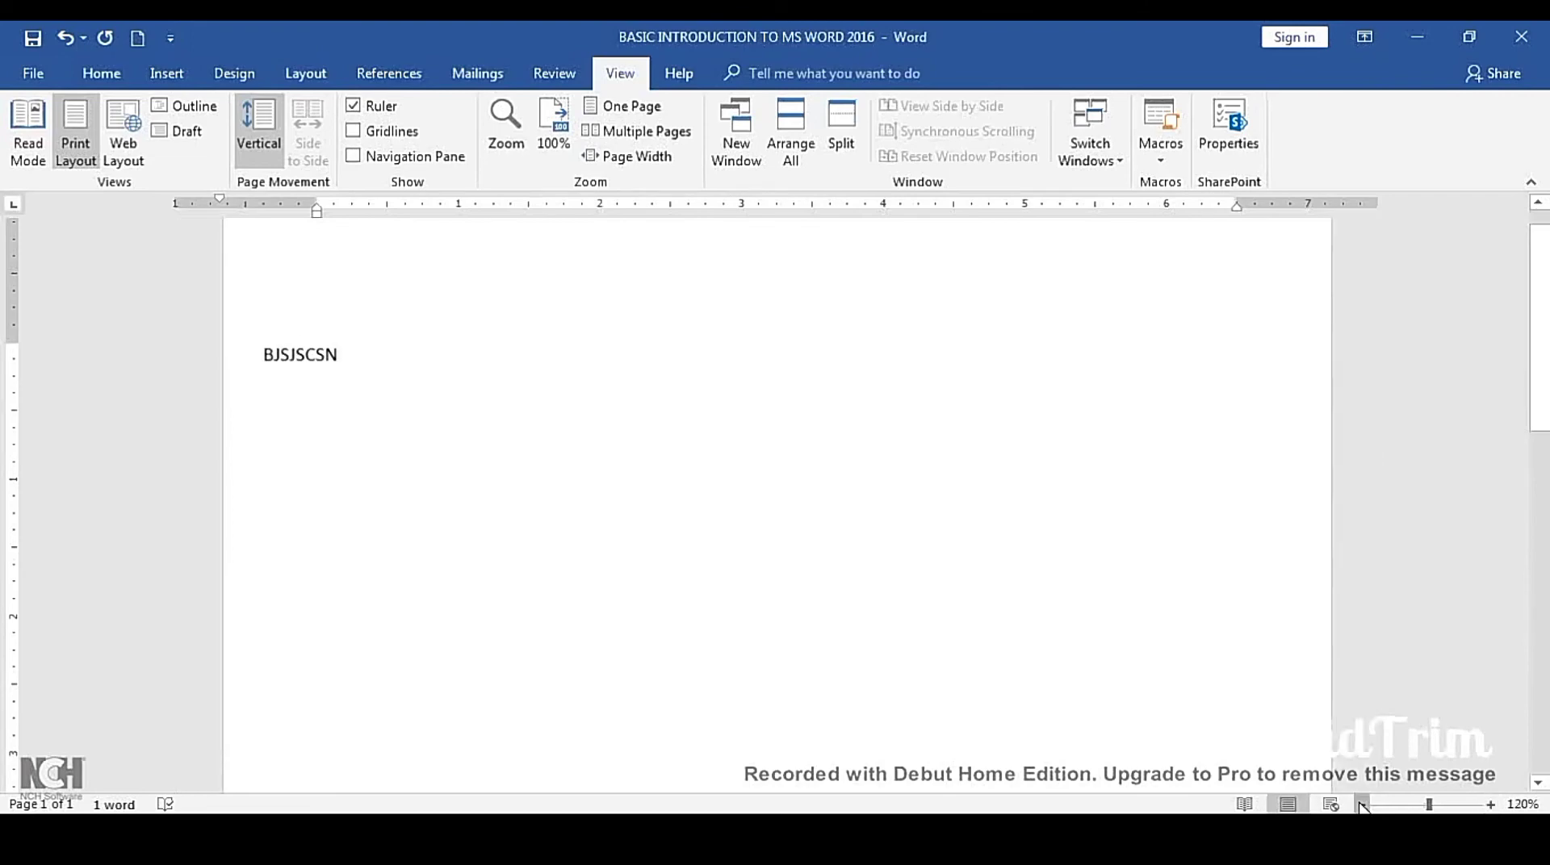
pyautogui.click(1362, 805)
pyautogui.click(1362, 805)
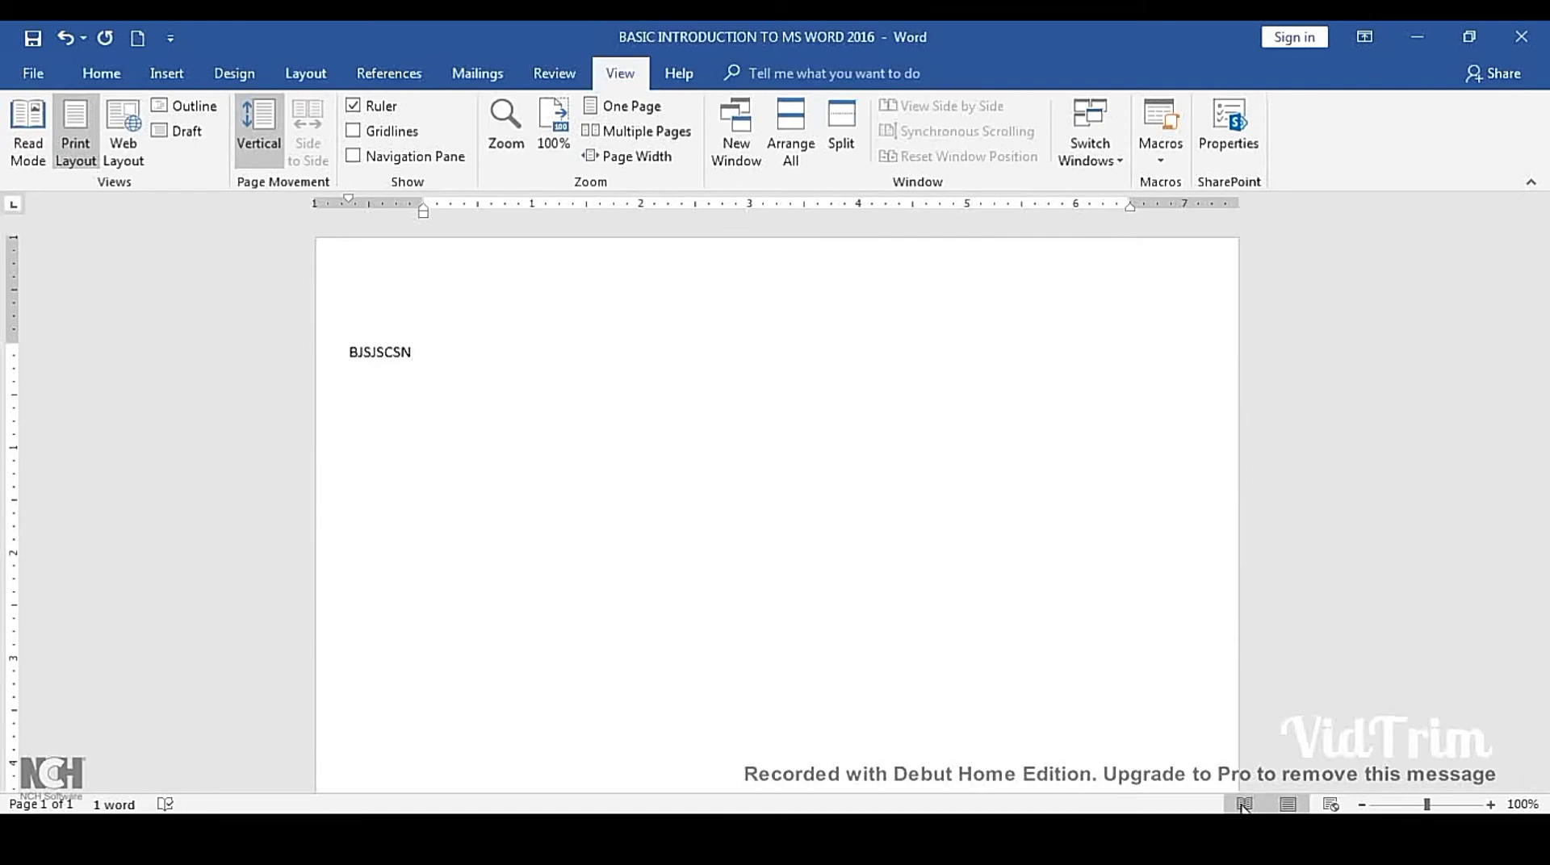
pyautogui.click(1243, 805)
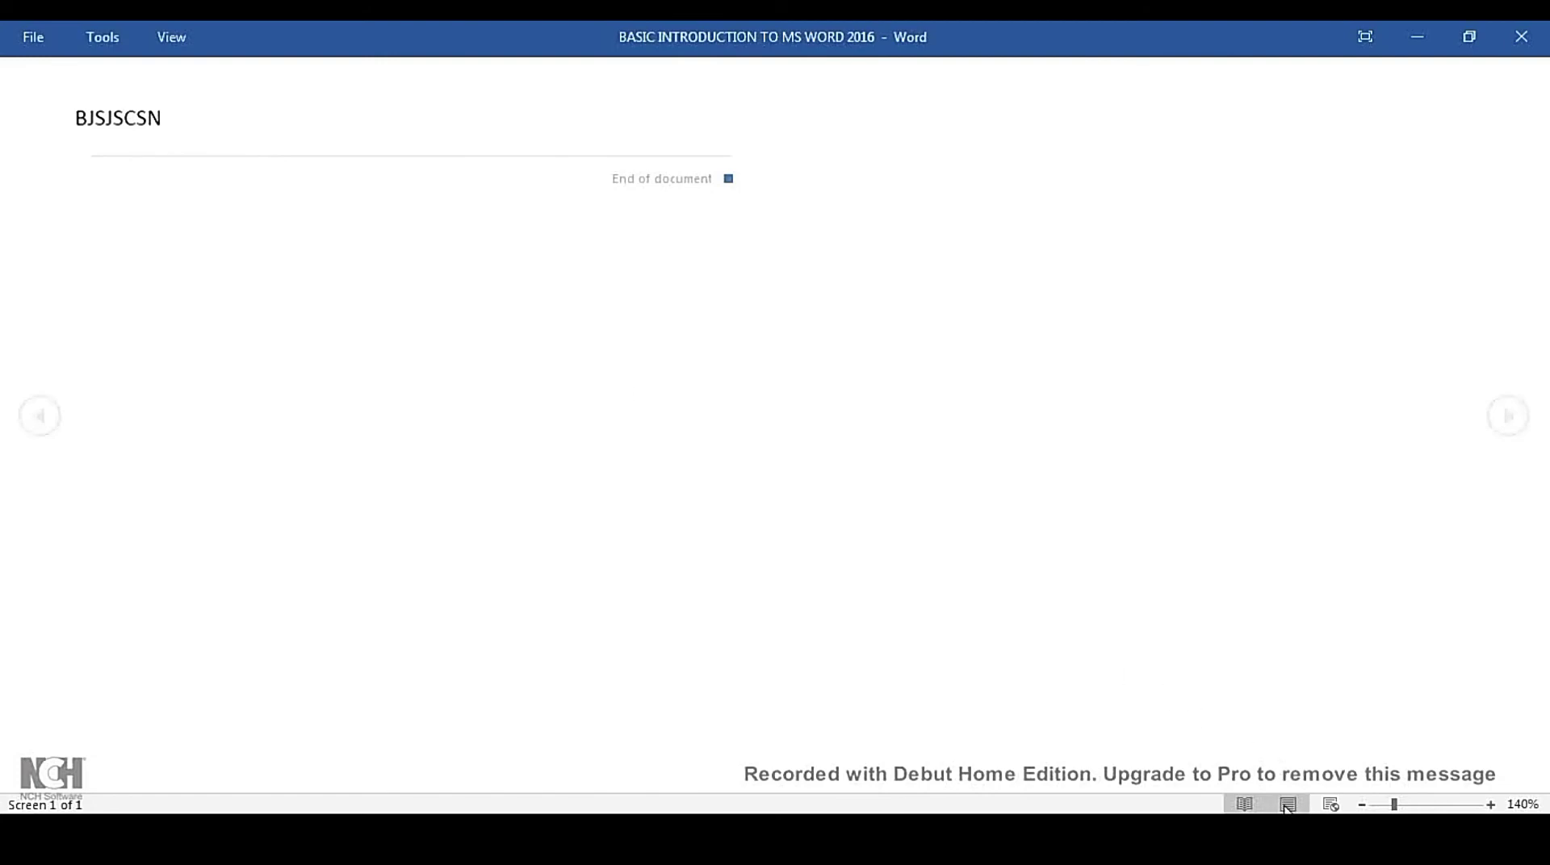
pyautogui.click(1287, 804)
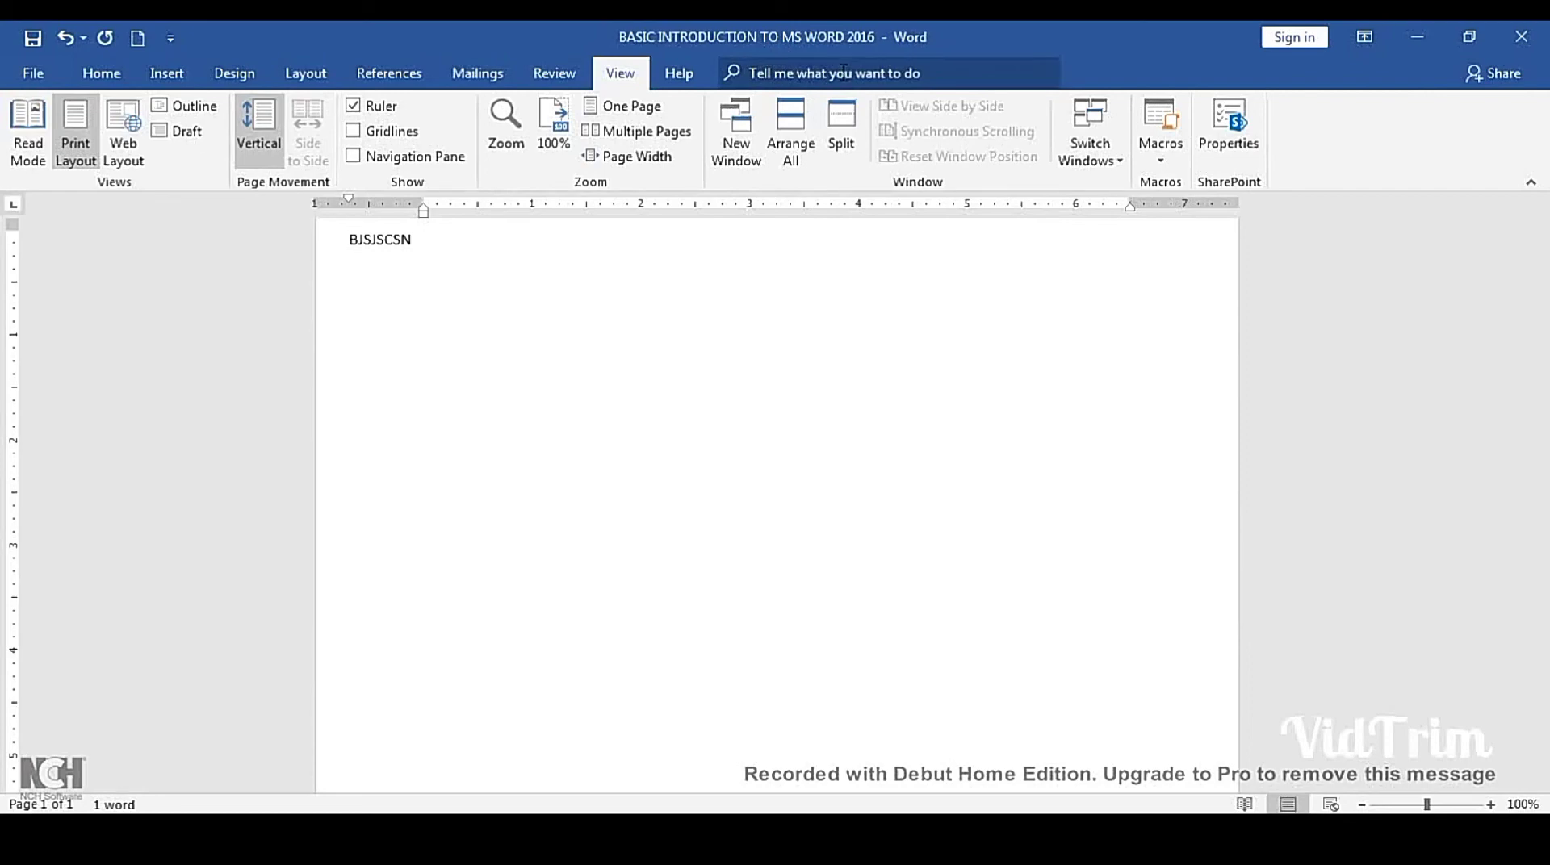
# Search the Tell me box for FONT and expand the Font result's full font list
pyautogui.click(842, 71)
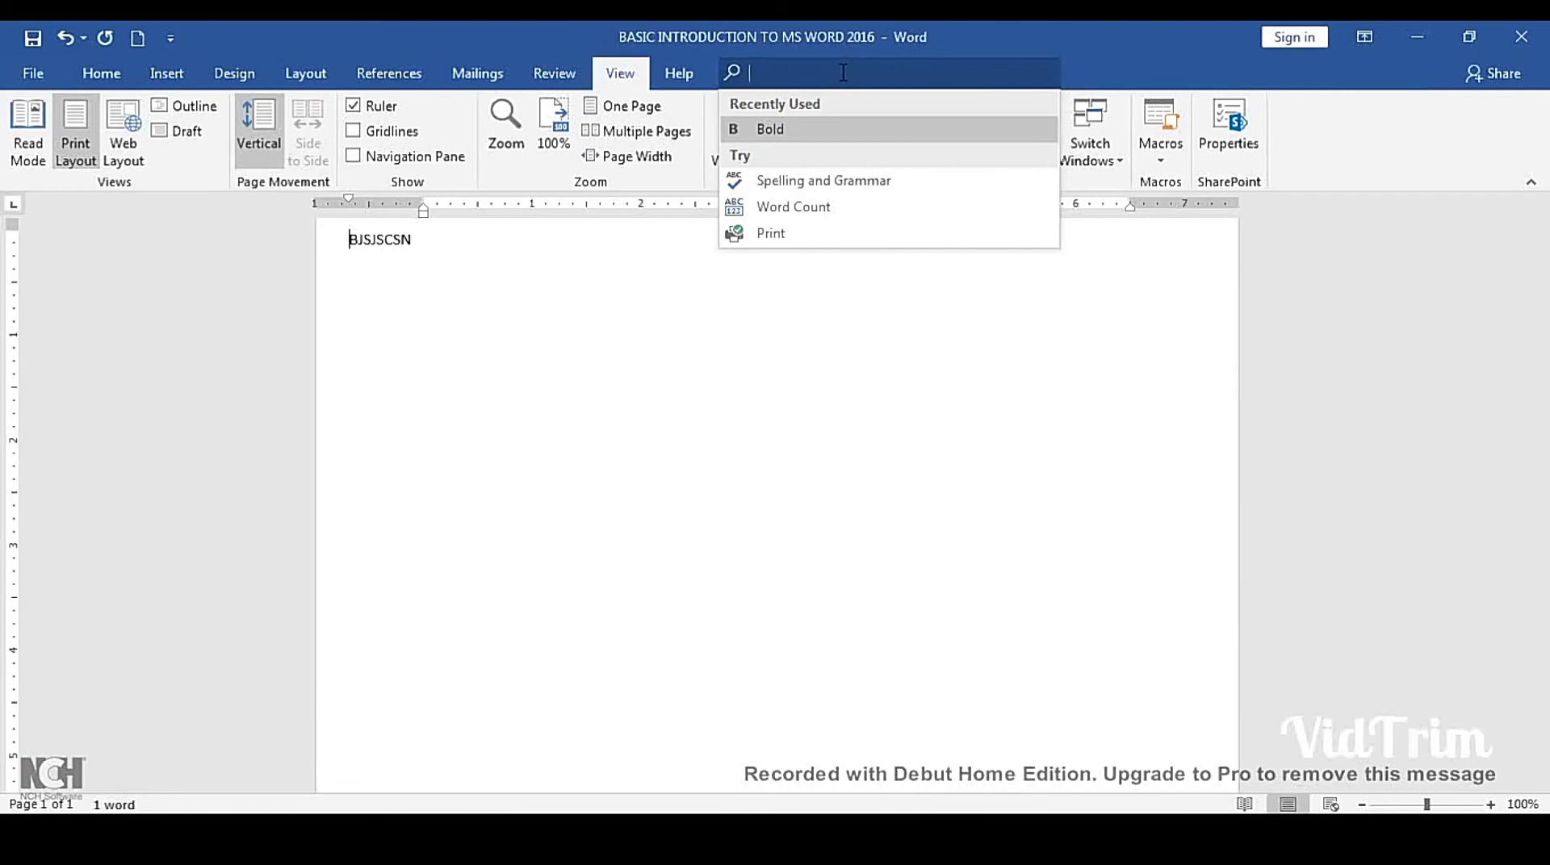
pyautogui.write('FONT')
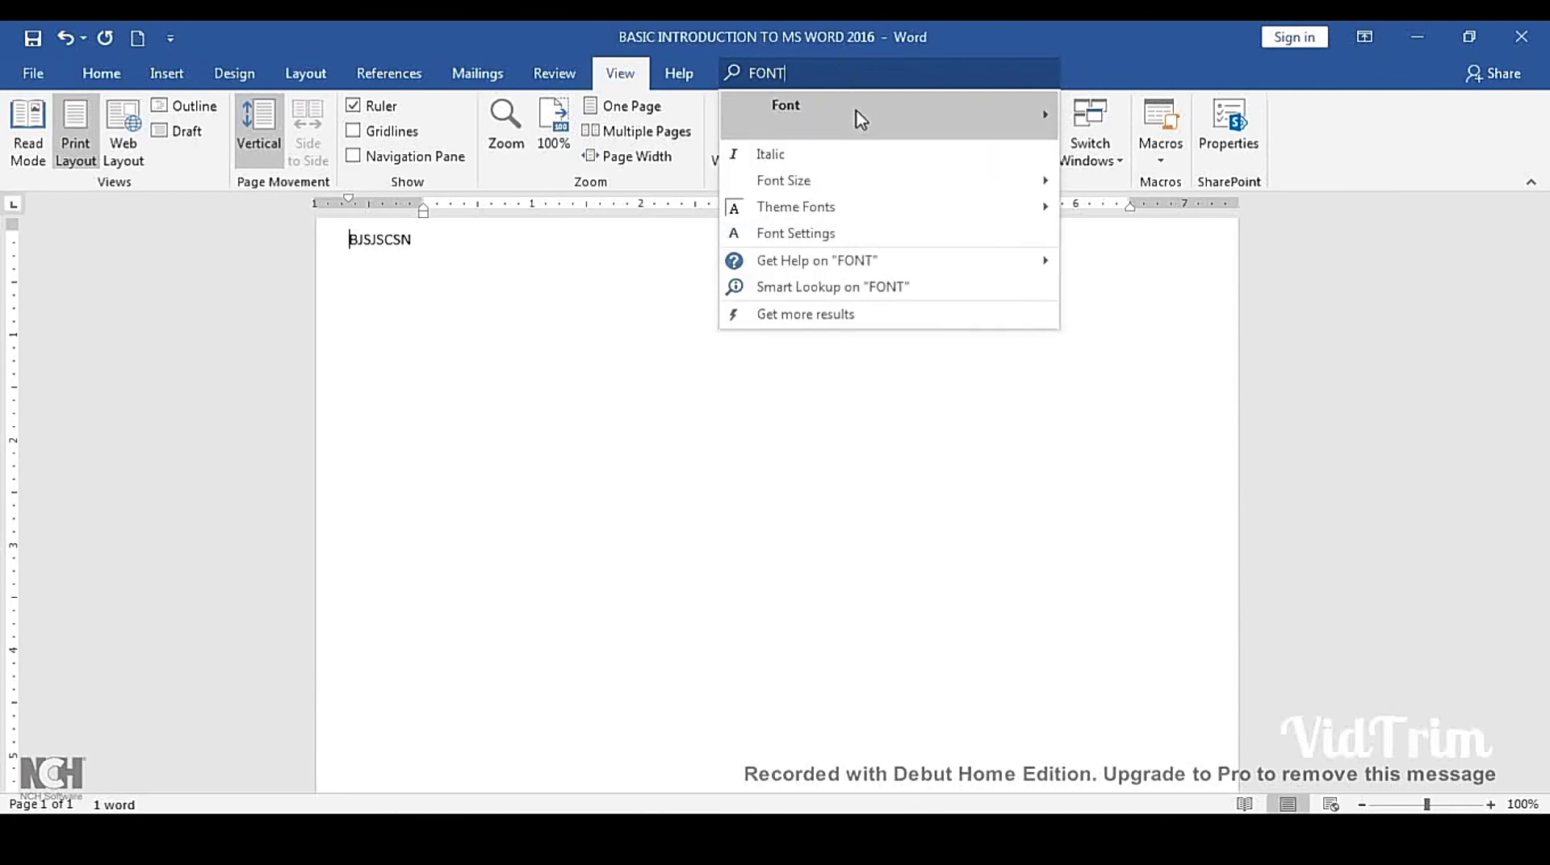
pyautogui.moveTo(861, 119)
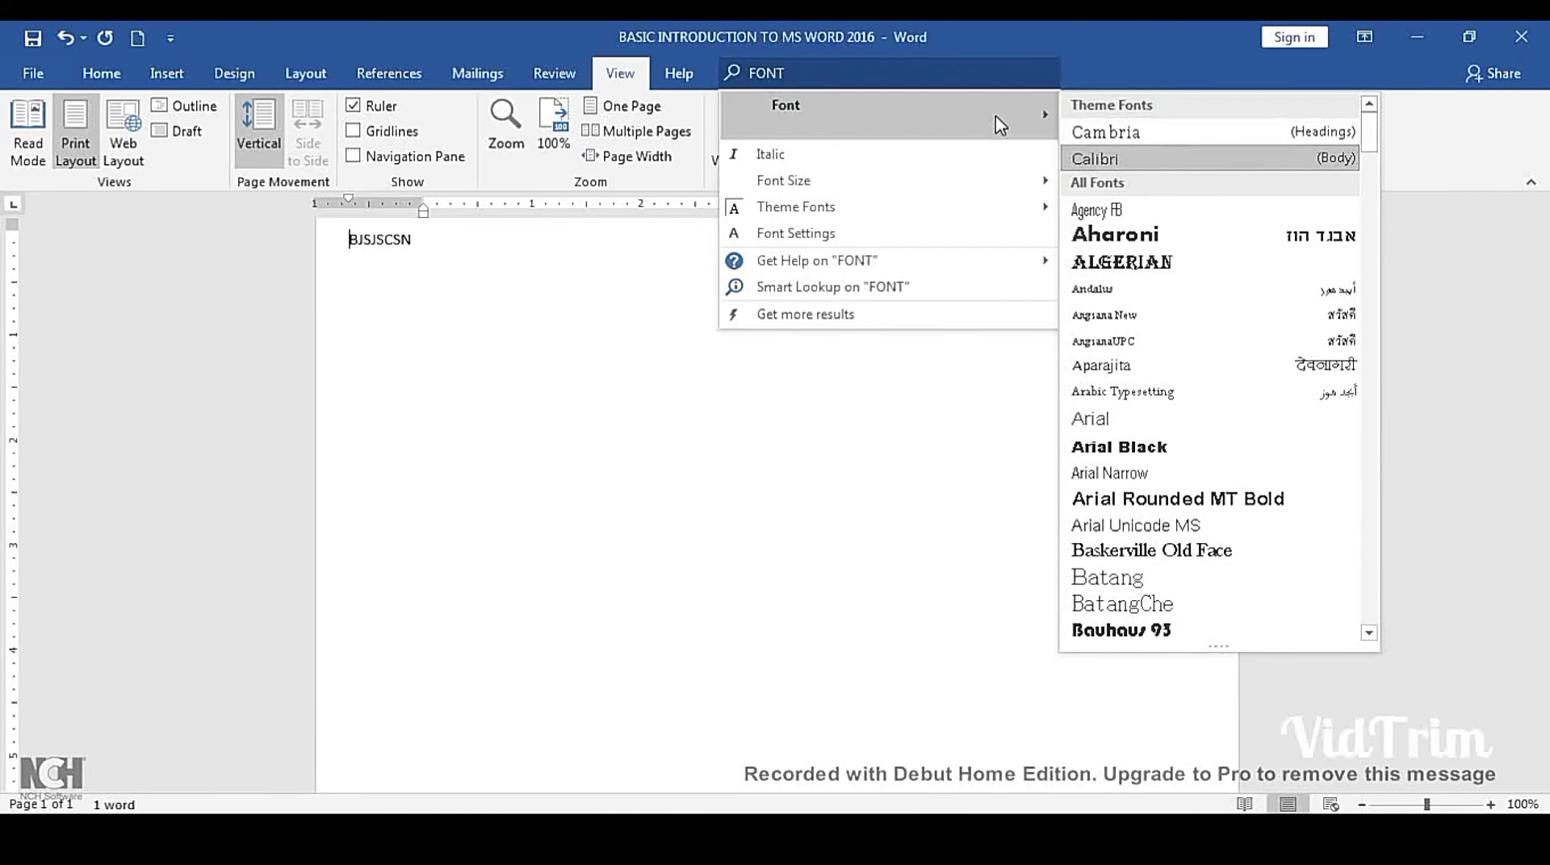